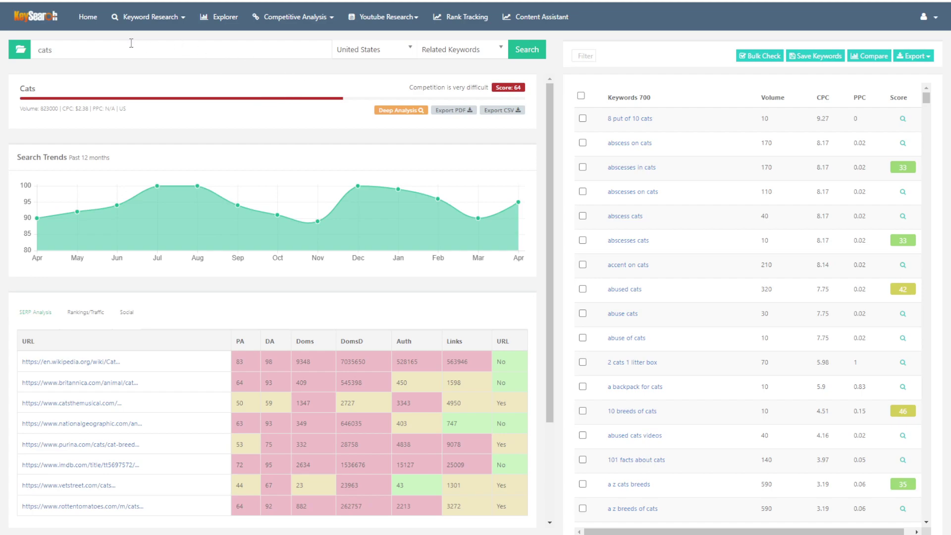
double_click(74, 51)
click(152, 77)
scroll(205, 330, down, 1)
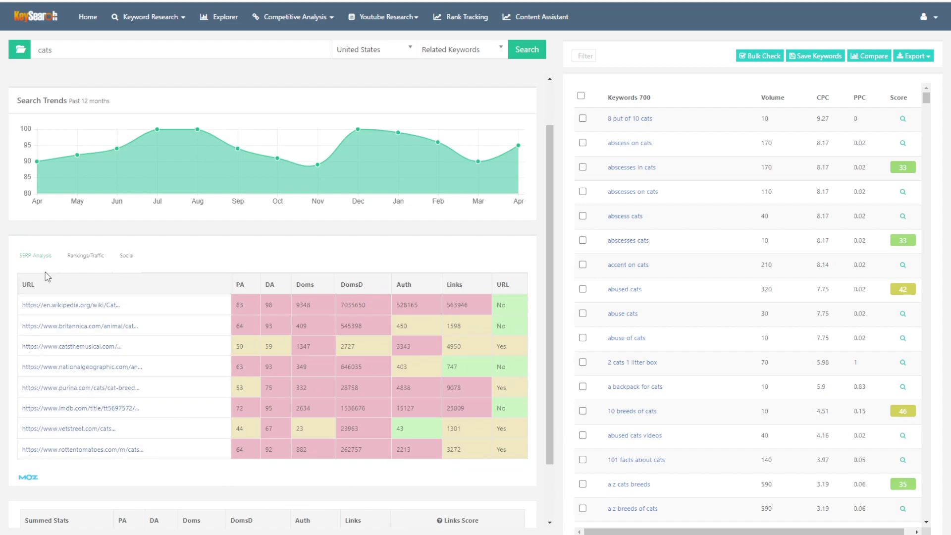
scroll(486, 274, up, 1)
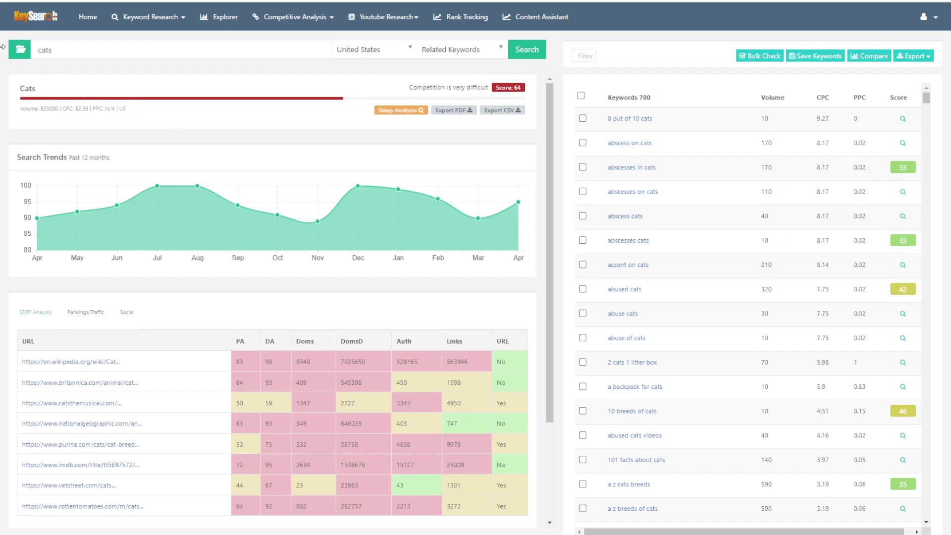
drag(52, 50, 32, 53)
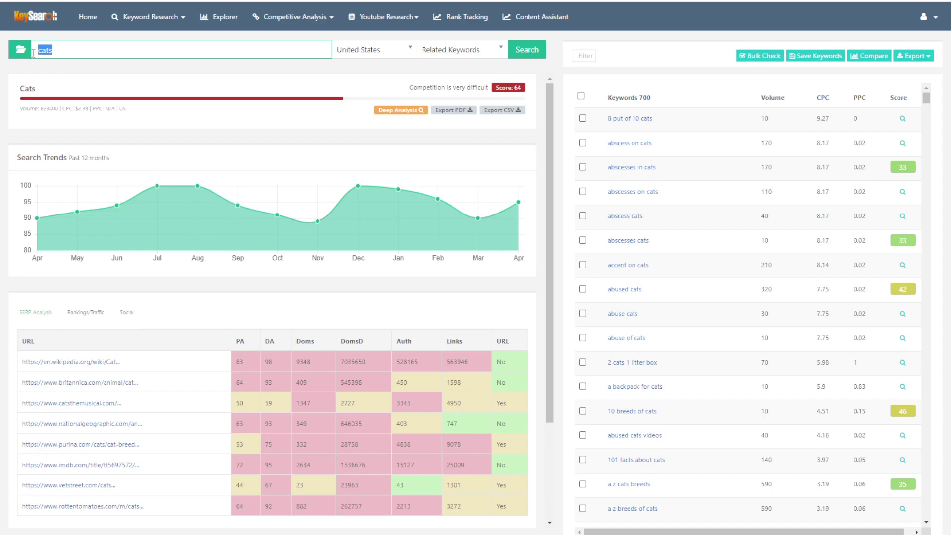
click(77, 53)
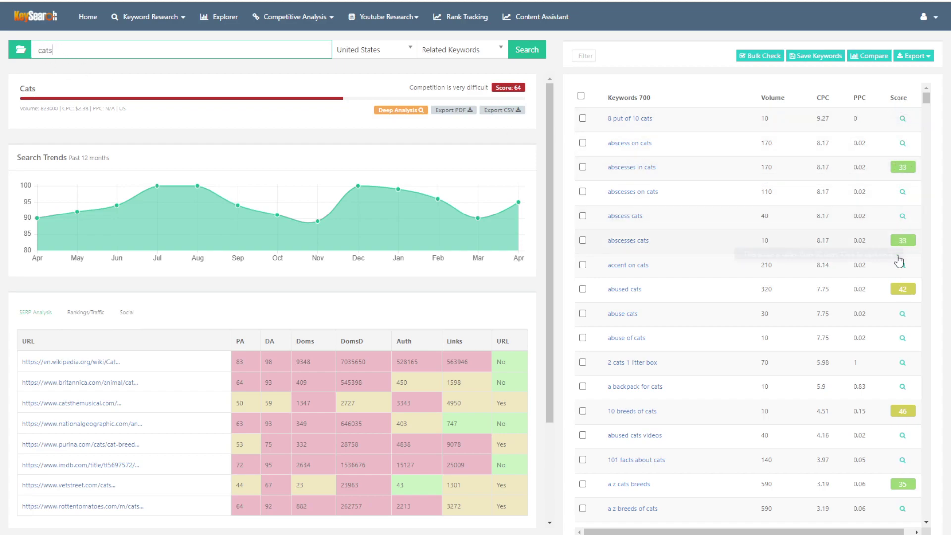
- Analyze the related keyword "abuse cats" and sort the related keywords by score, highest first
click(903, 313)
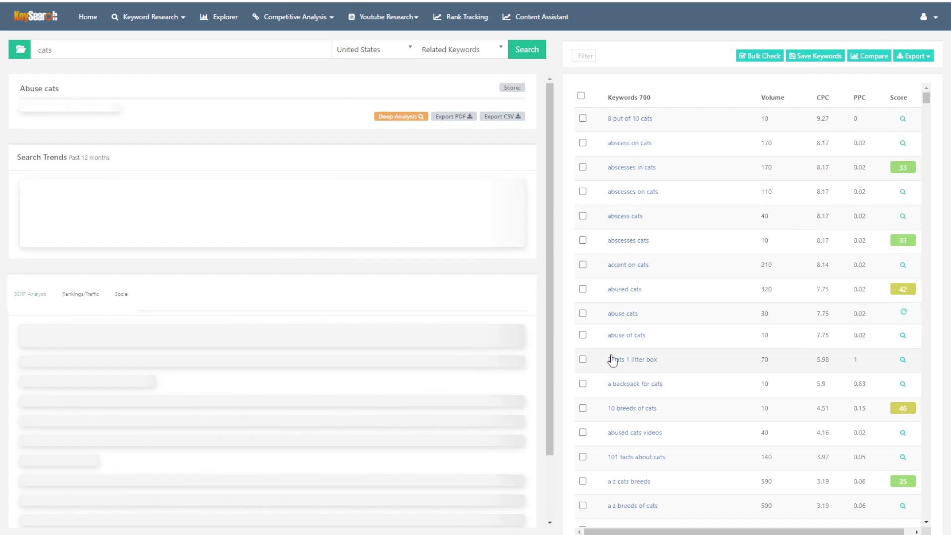
click(55, 54)
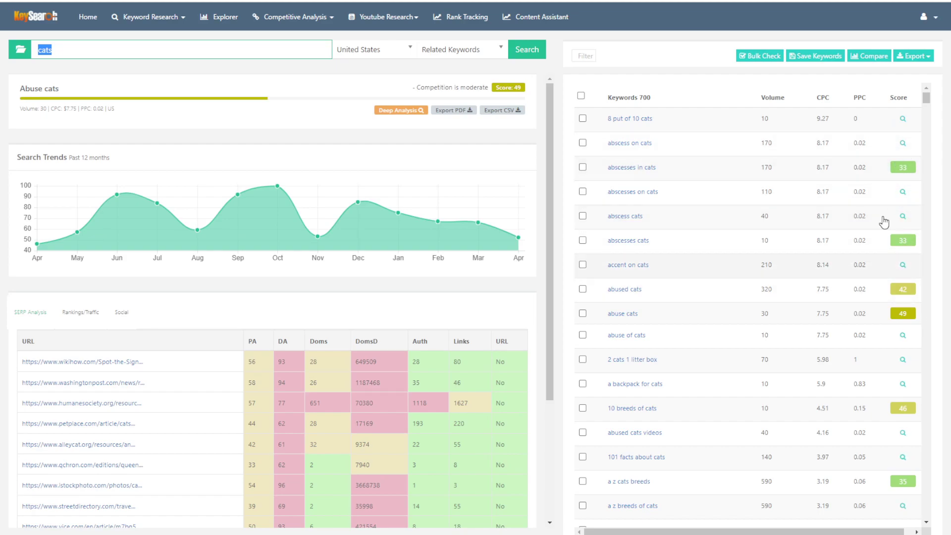
click(900, 99)
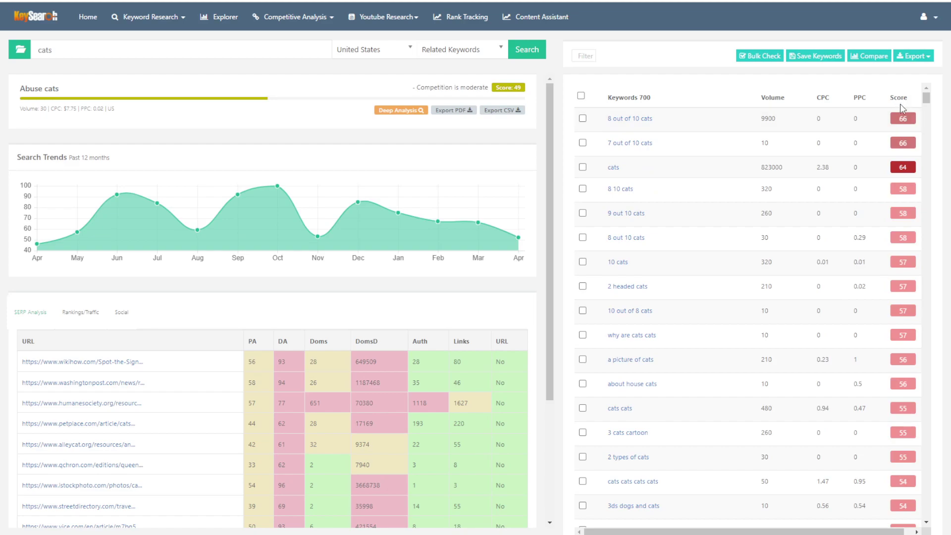
scroll(887, 185, down, 8)
scroll(892, 191, up, 8)
- Sort the related keywords by CPC, highest first, and analyze "abscess on cats" down to its summed stats and keyword suggestions
click(825, 99)
click(903, 194)
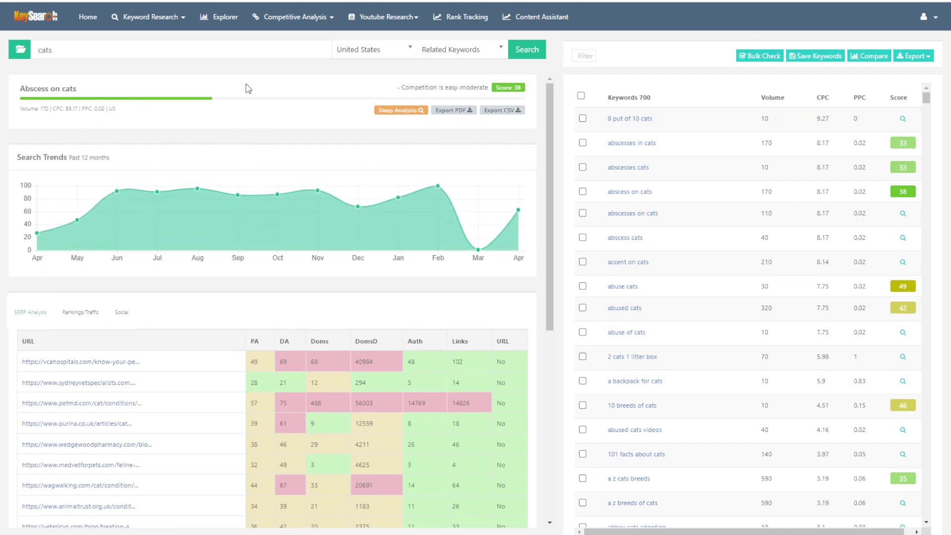
scroll(287, 224, down, 7)
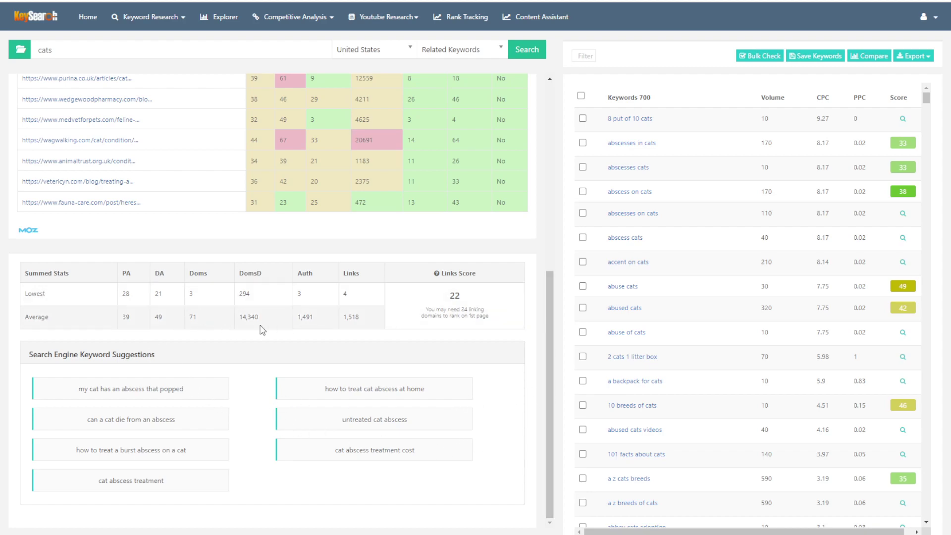
scroll(499, 388, up, 7)
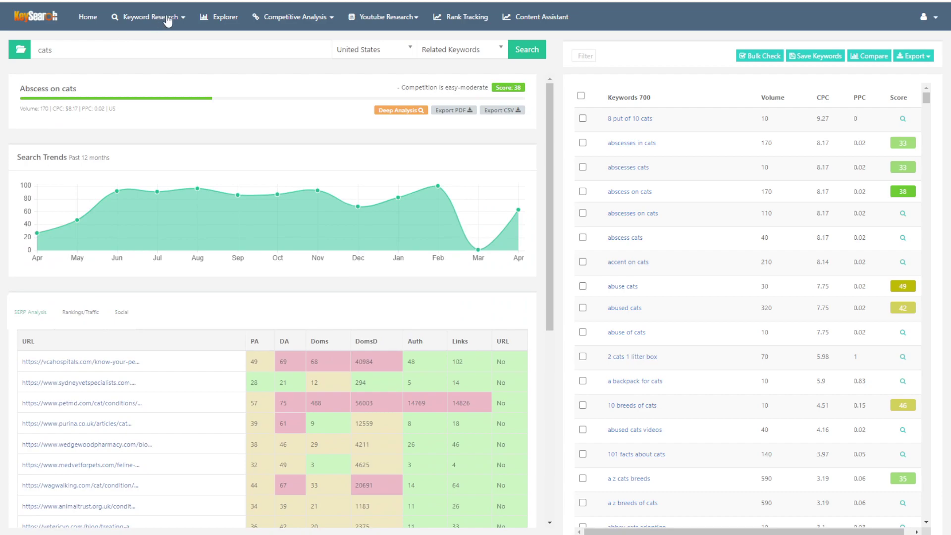
- Brainstorm keyword ideas for "cats" and look through the suggestions from the different search engines
click(179, 19)
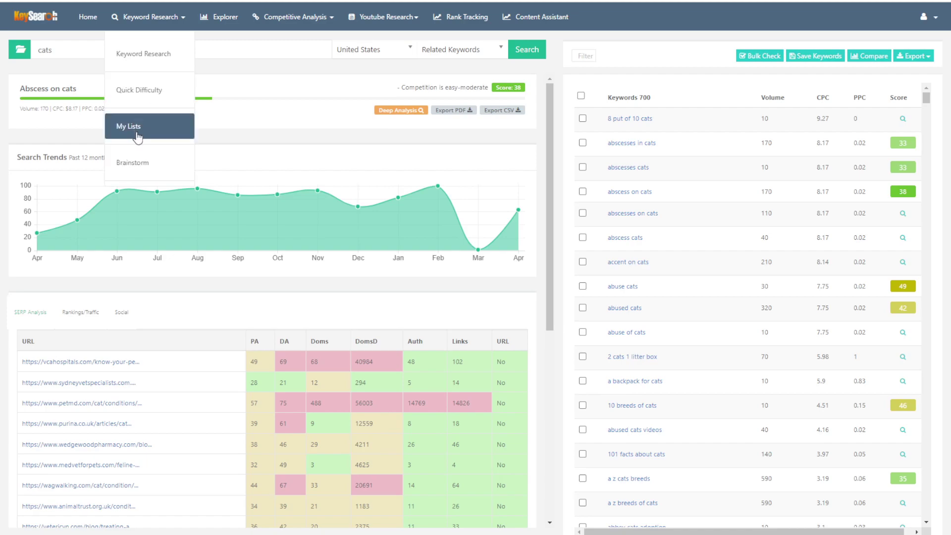
click(156, 167)
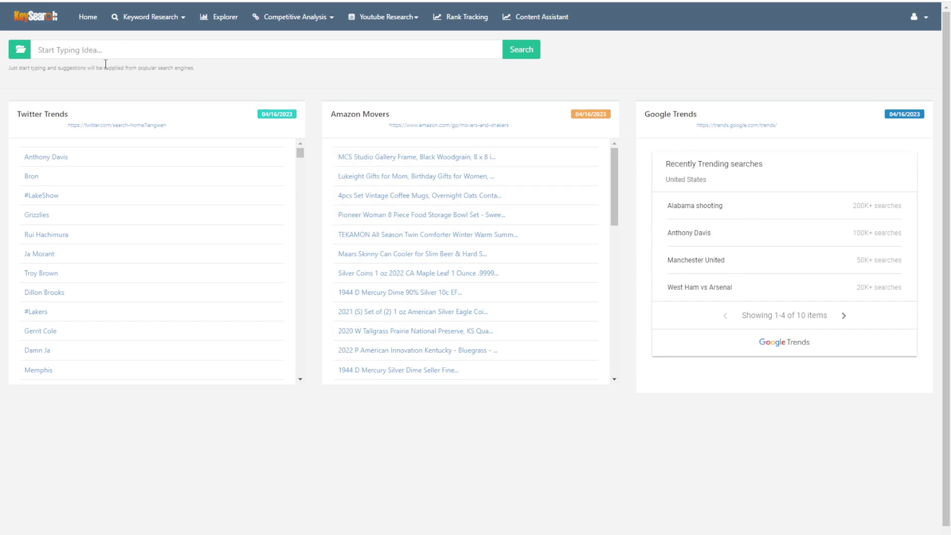
click(149, 48)
text(cats)
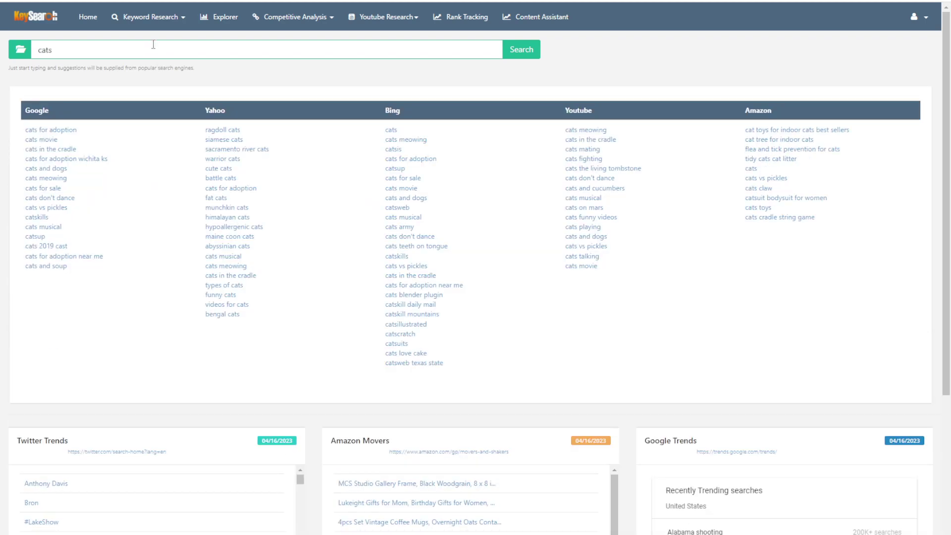
click(537, 51)
scroll(452, 390, down, 1)
scroll(321, 181, up, 1)
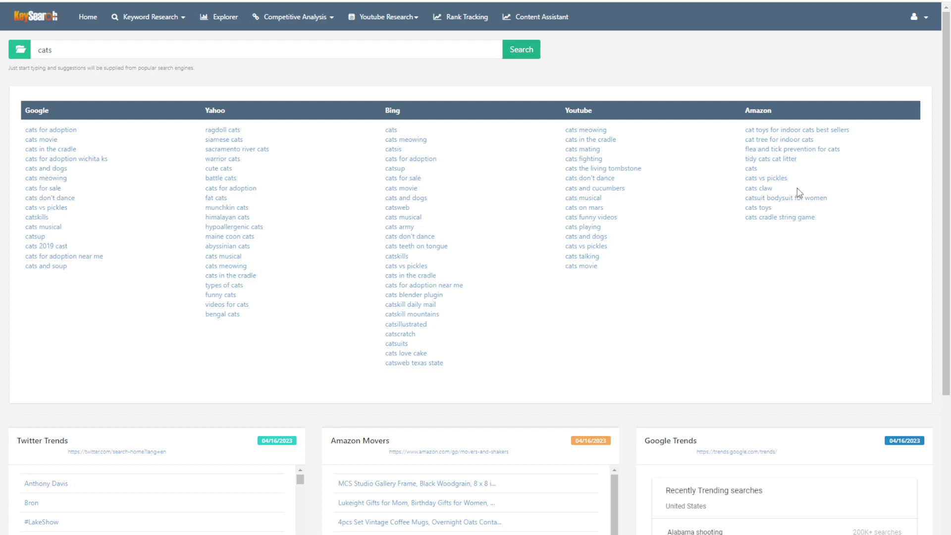
scroll(518, 235, down, 4)
scroll(633, 210, up, 4)
- Open the Explorer report for si.com and look over its backlinks, referring domains, ranking distribution and top anchors
click(231, 18)
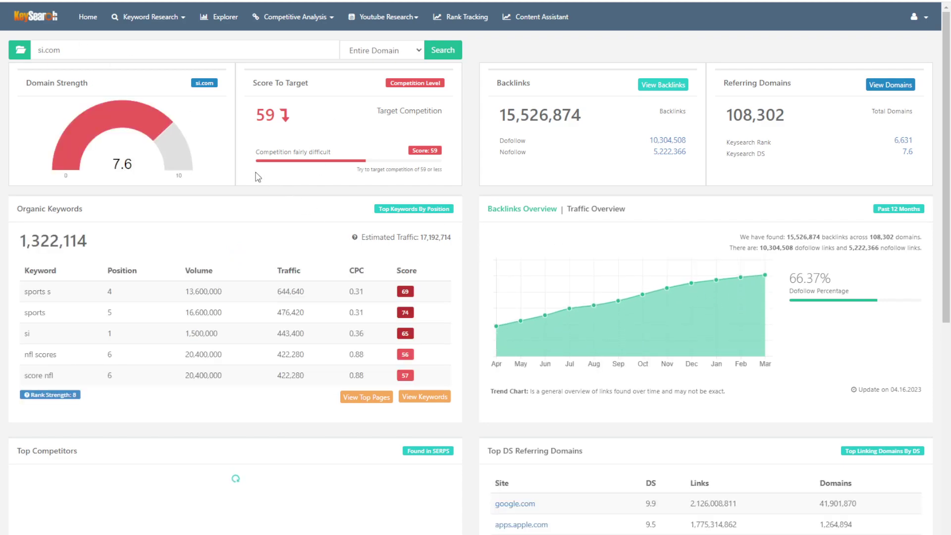
scroll(473, 267, down, 2)
scroll(473, 266, down, 1)
scroll(476, 270, up, 1)
scroll(481, 273, down, 4)
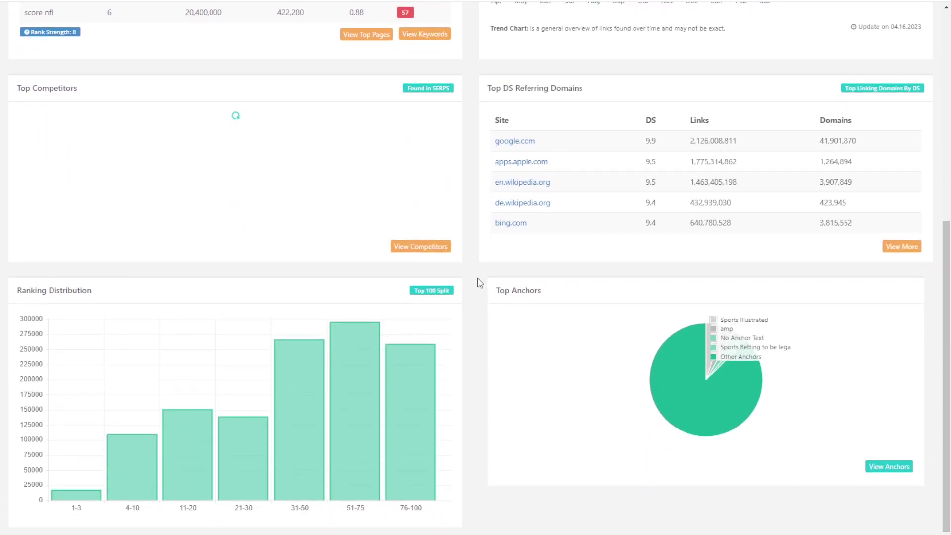
scroll(476, 317, up, 4)
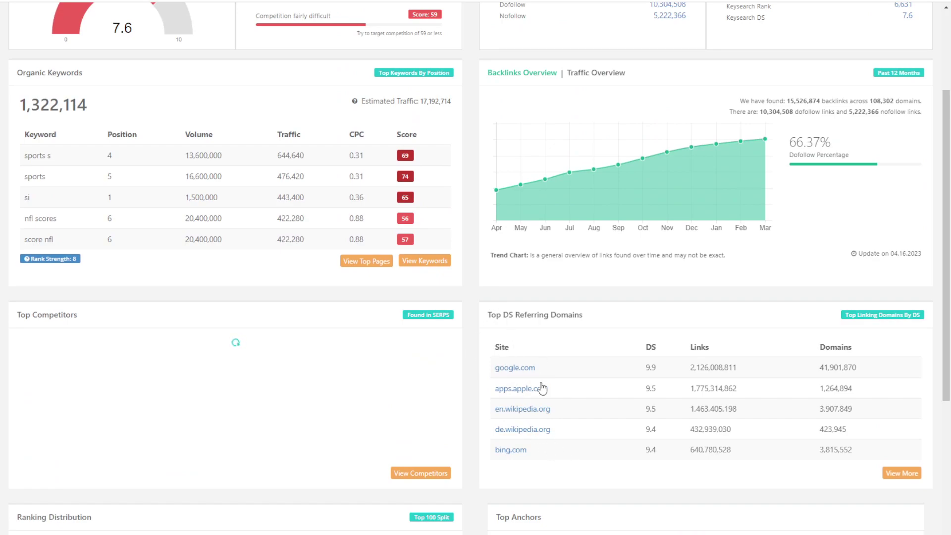
scroll(482, 331, up, 2)
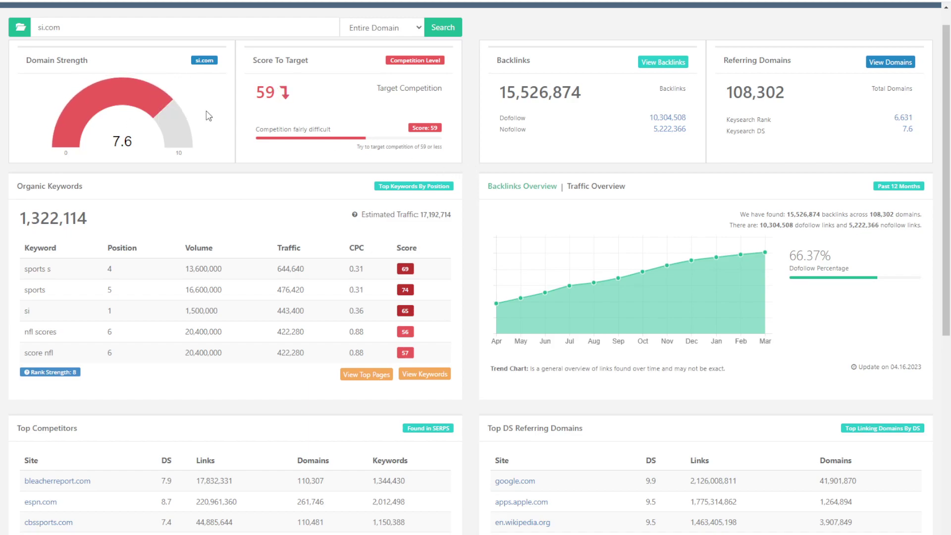
- Examine si.com's domain strength, target competition score, organic keywords and top competitors
mouse_move(142, 113)
scroll(293, 319, down, 6)
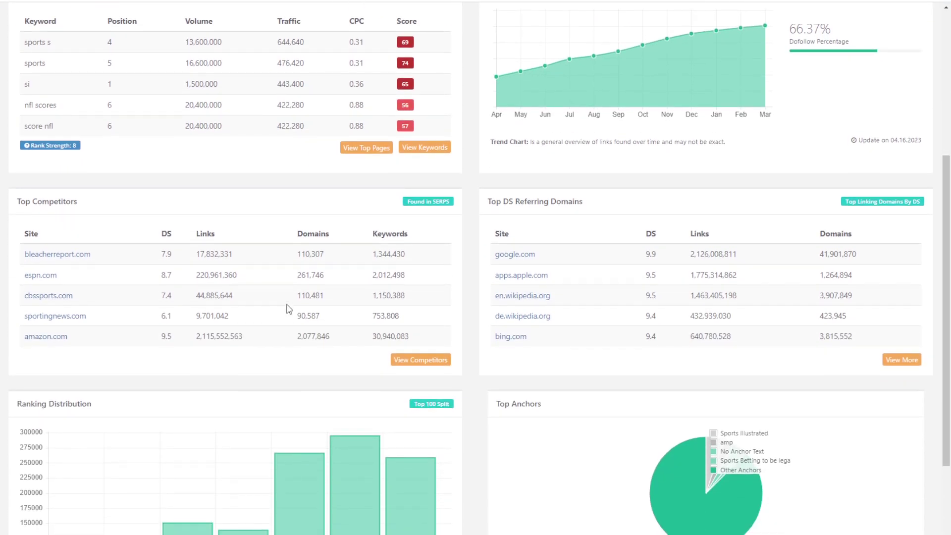
scroll(485, 382, up, 4)
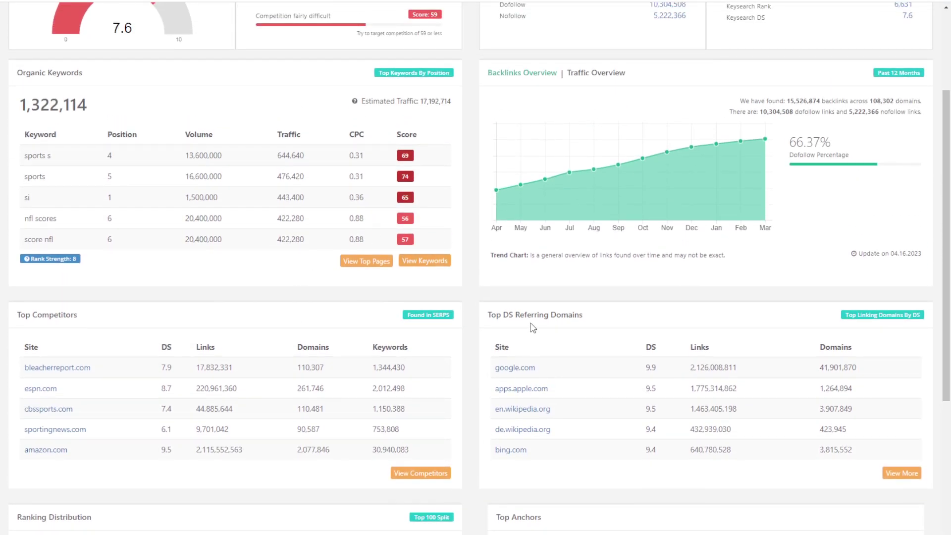
scroll(464, 377, down, 3)
scroll(446, 389, up, 6)
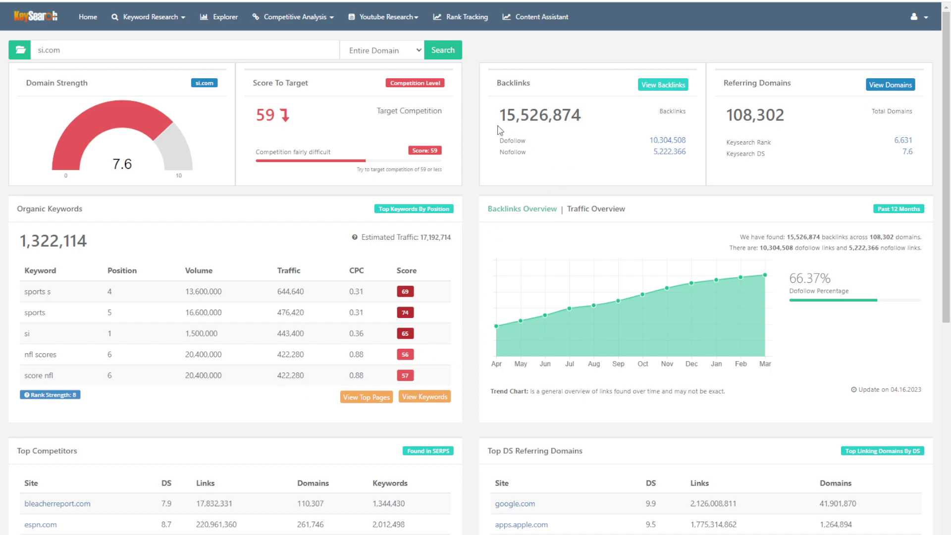
scroll(465, 353, down, 2)
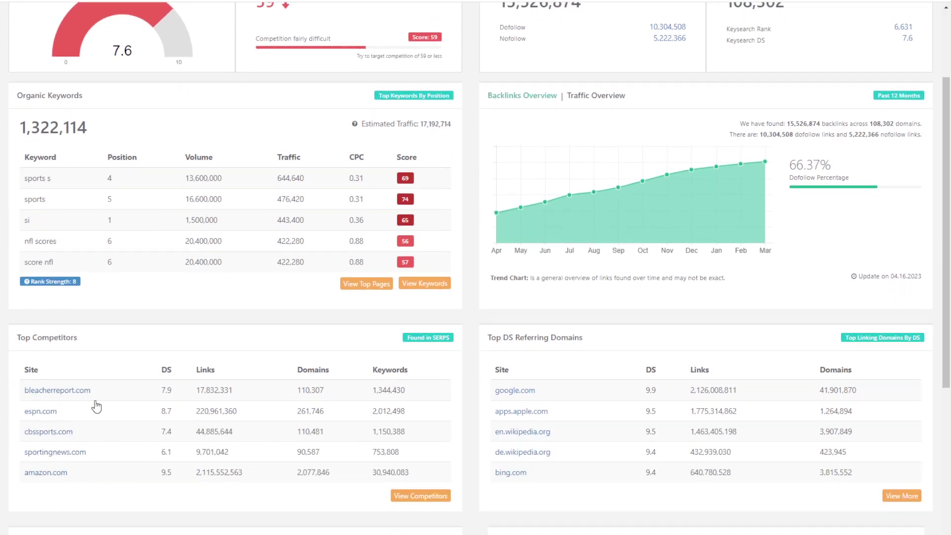
scroll(274, 127, up, 2)
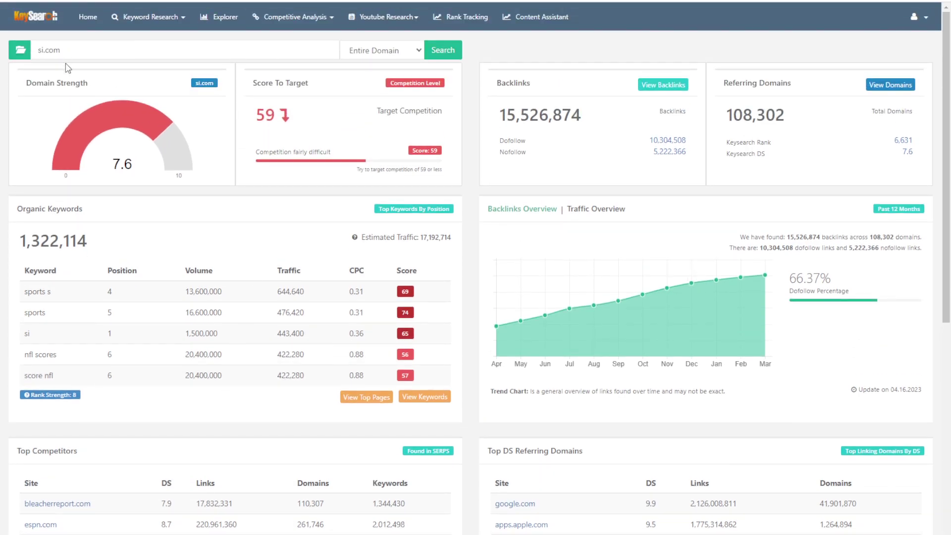
scroll(233, 317, down, 4)
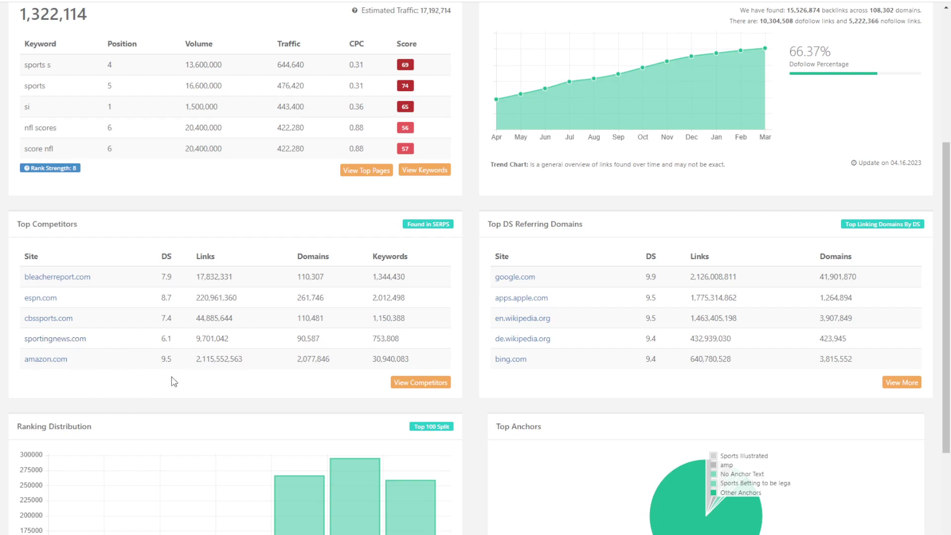
scroll(256, 414, up, 5)
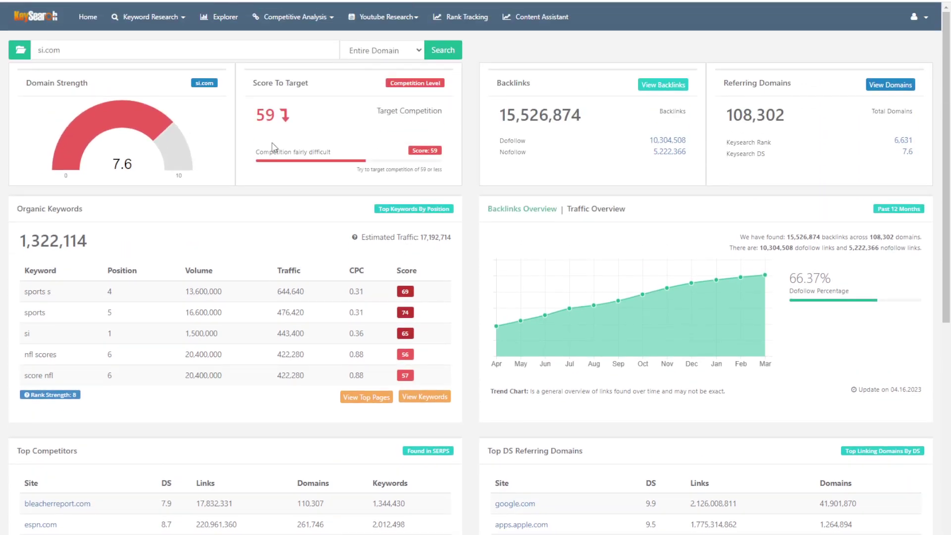
- Open the Competitor Gap tool for competitive analysis
click(327, 20)
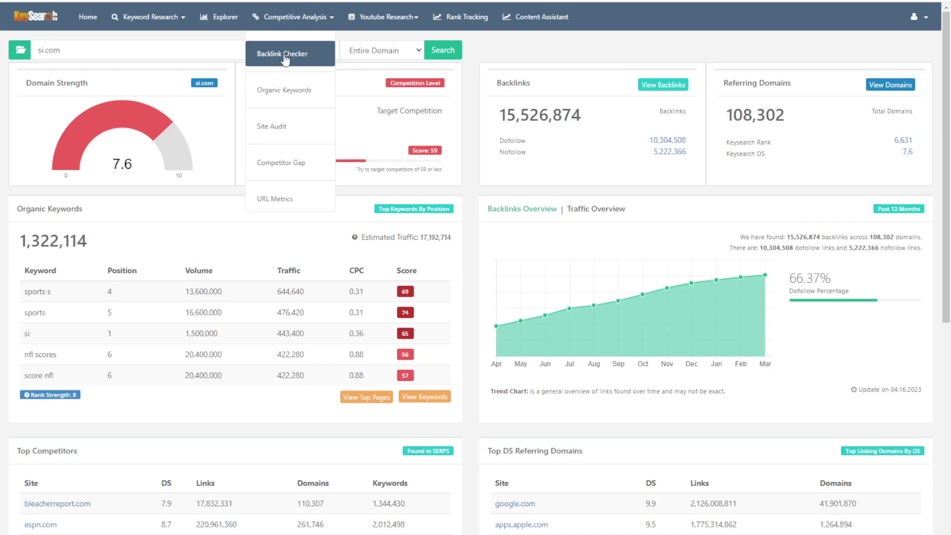
scroll(511, 296, down, 3)
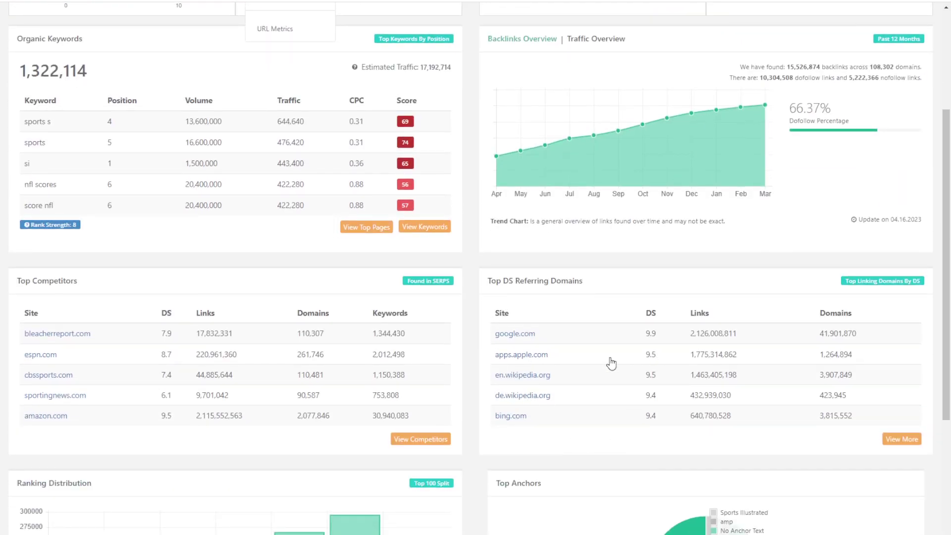
scroll(349, 96, up, 3)
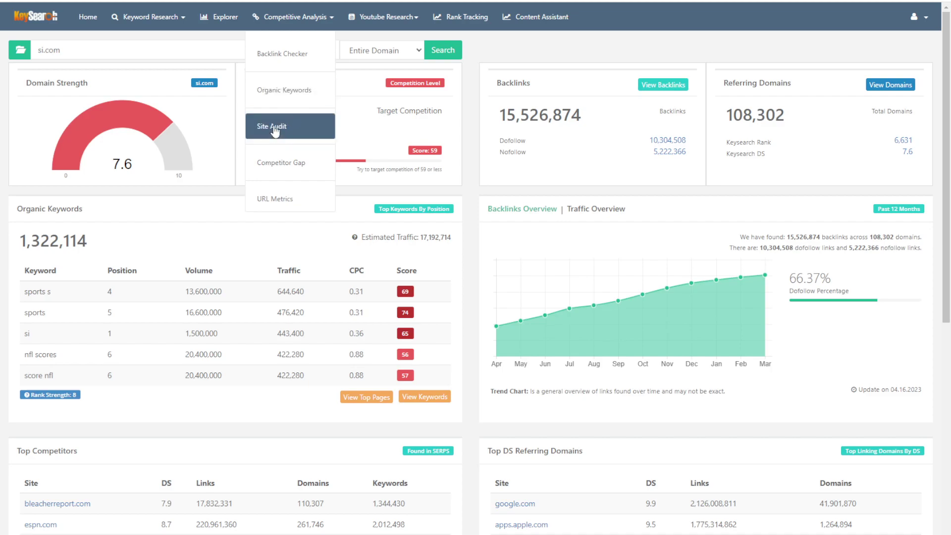
click(282, 162)
- Find keywords that bleacherreport.com ranks for but si.com does not
click(200, 92)
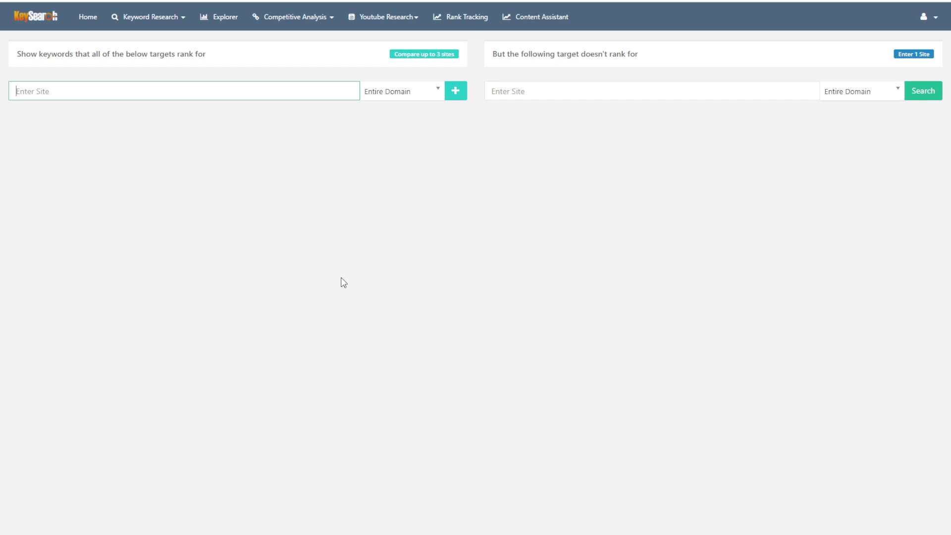
text(bleacherreport.com)
key(Tab)
key(Tab)
key(Tab)
text(s)
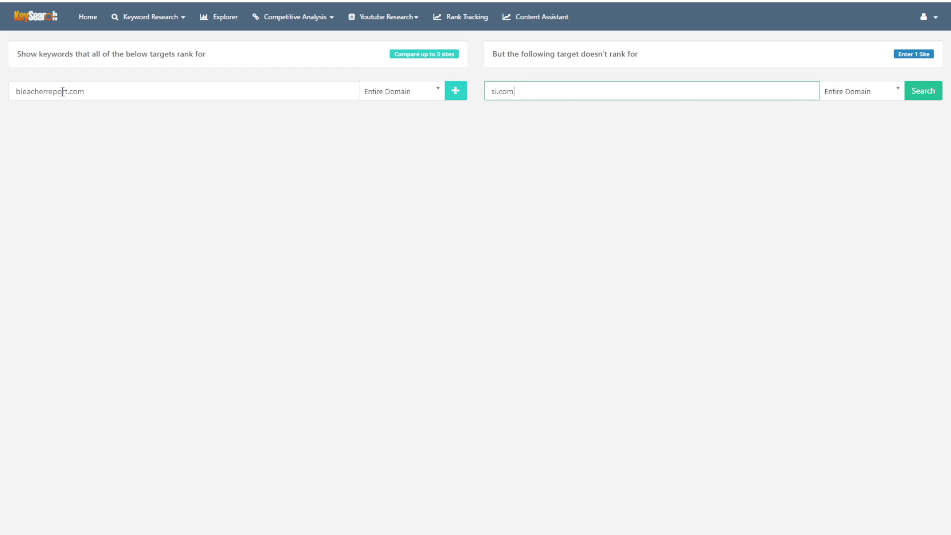
drag(96, 92, 16, 100)
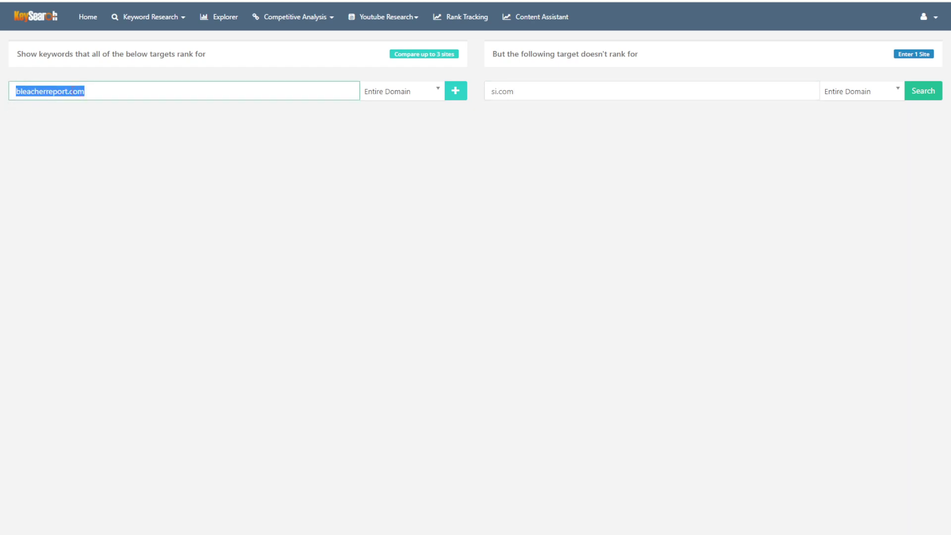
click(528, 94)
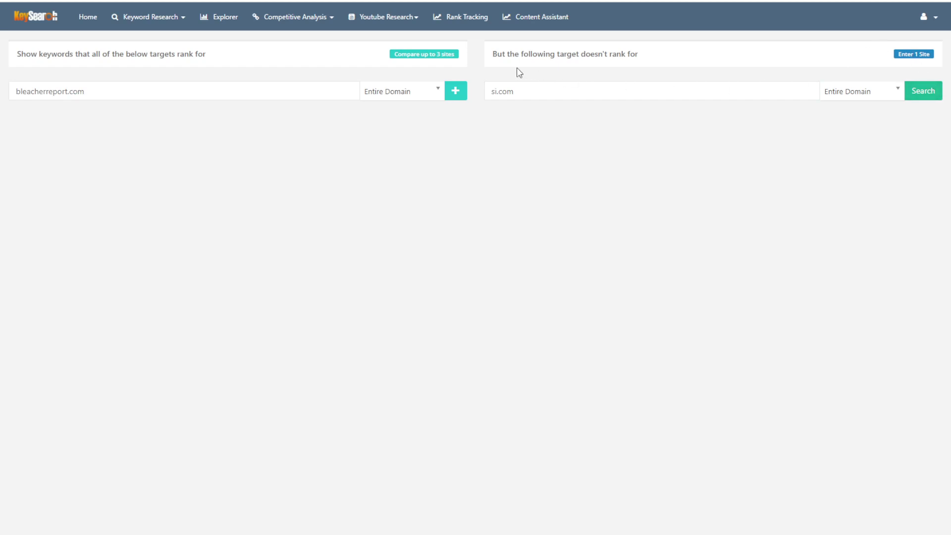
click(931, 97)
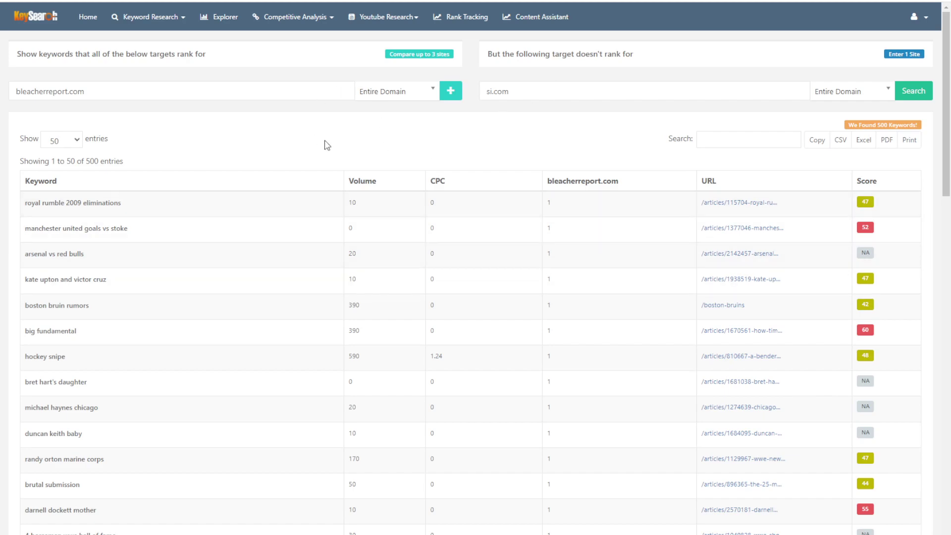
triple_click(532, 90)
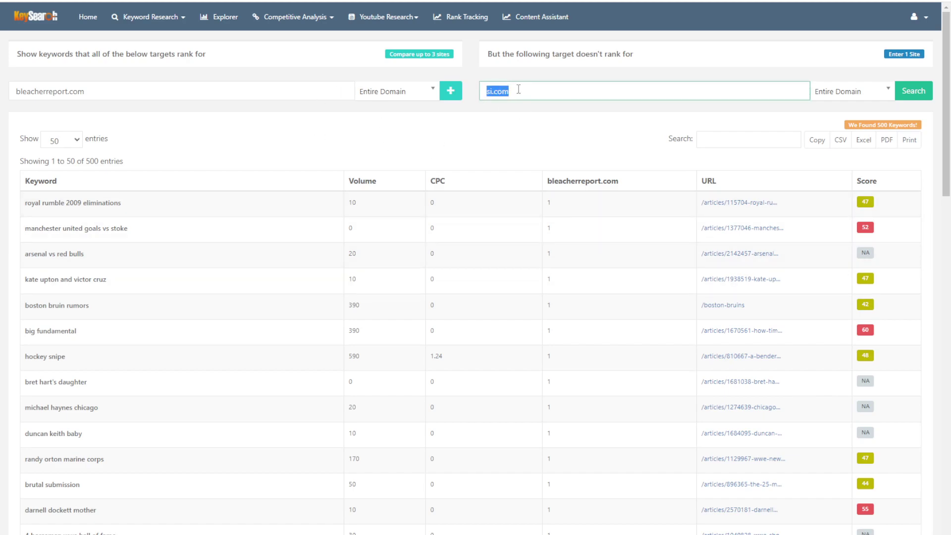
triple_click(173, 95)
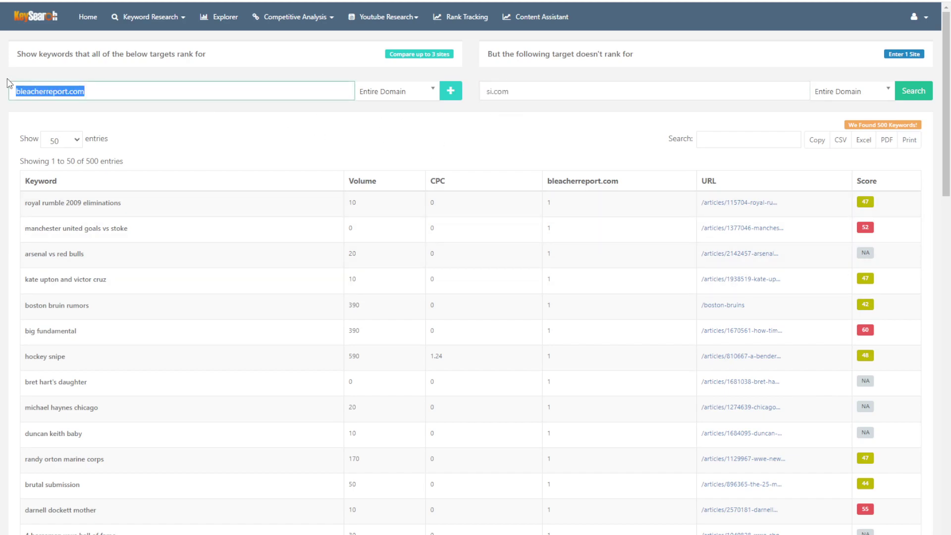
- Sort the bleacherreport.com keyword gap results by search volume, highest first
click(208, 140)
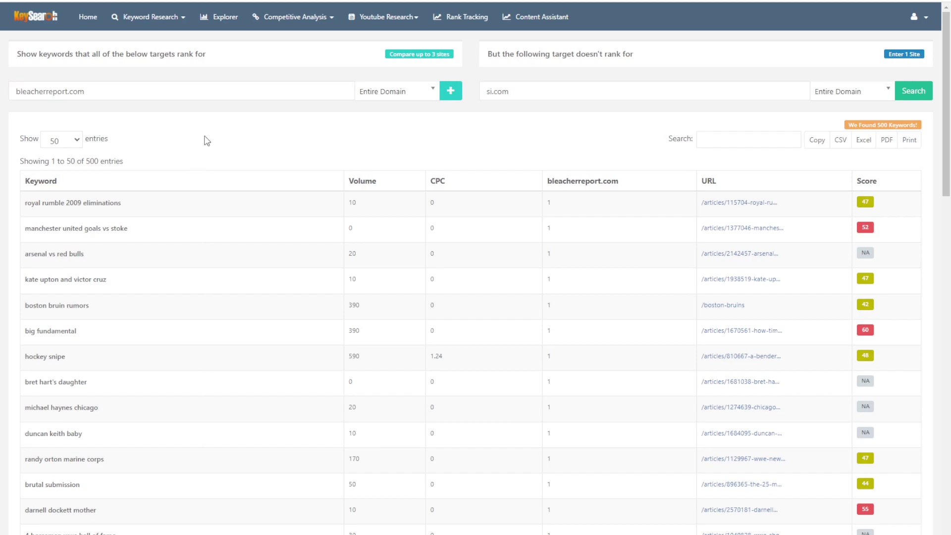
click(370, 187)
click(371, 187)
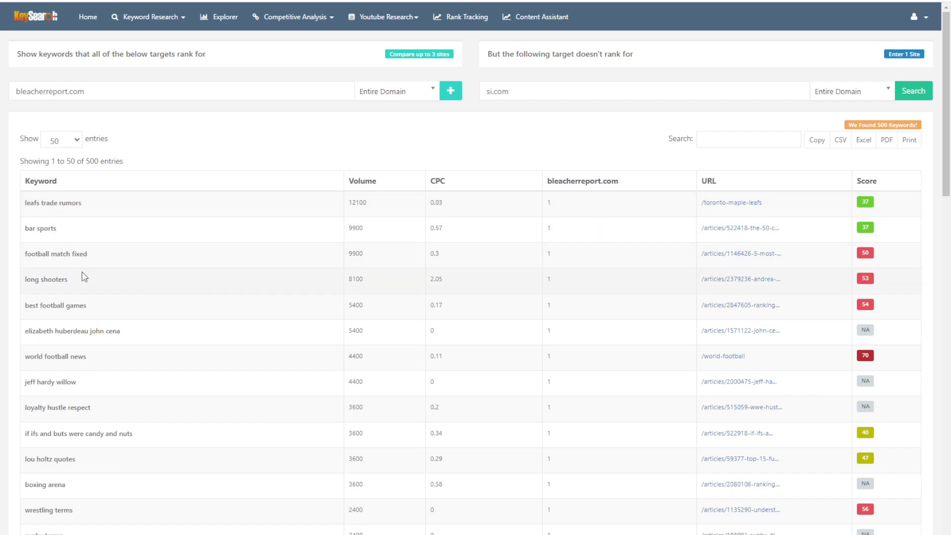
- Sort the keyword gap results by score, lowest first, and examine the easiest keywords
click(870, 187)
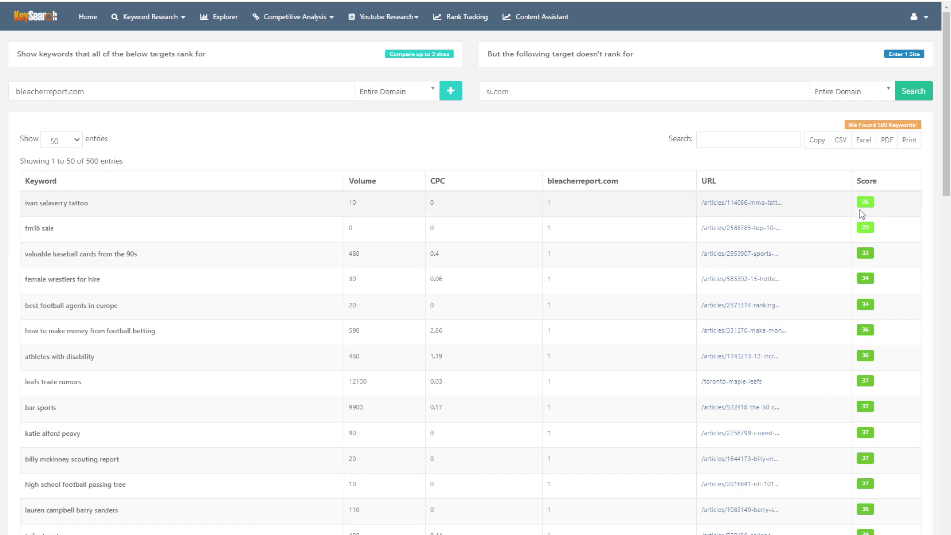
click(871, 186)
click(872, 186)
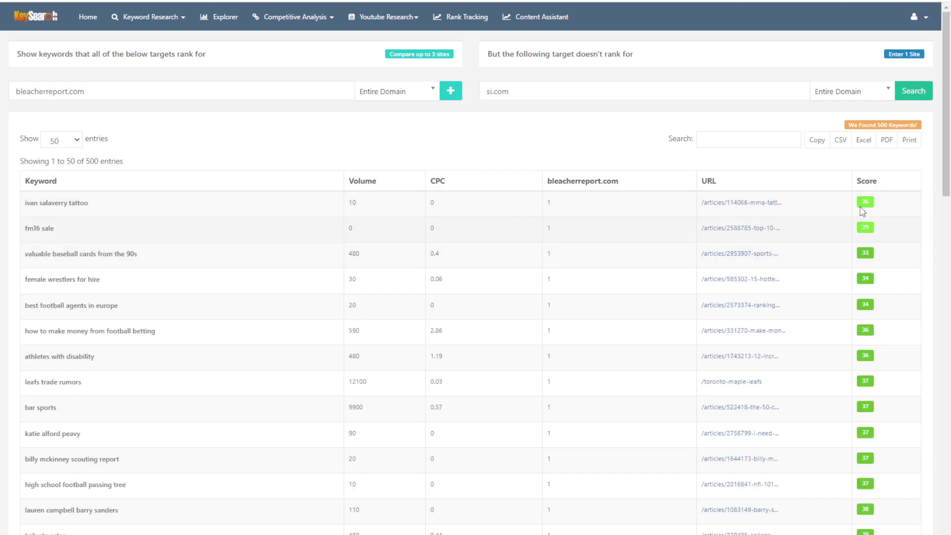
drag(105, 202, 28, 228)
click(238, 151)
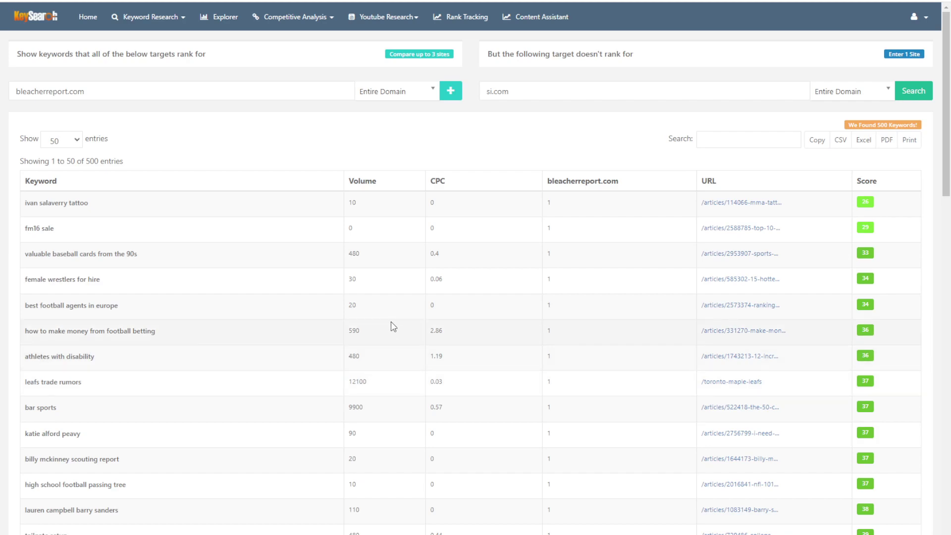
click(332, 17)
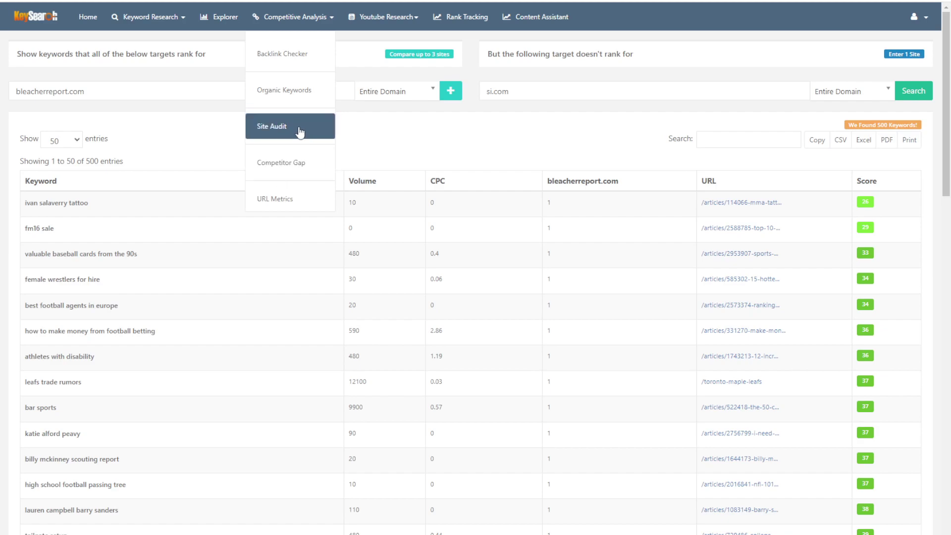
click(294, 100)
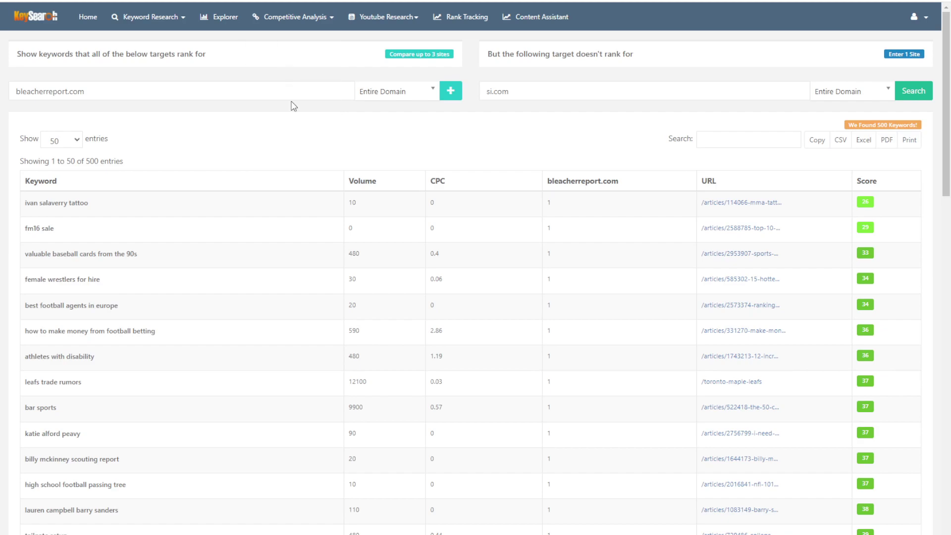
click(136, 53)
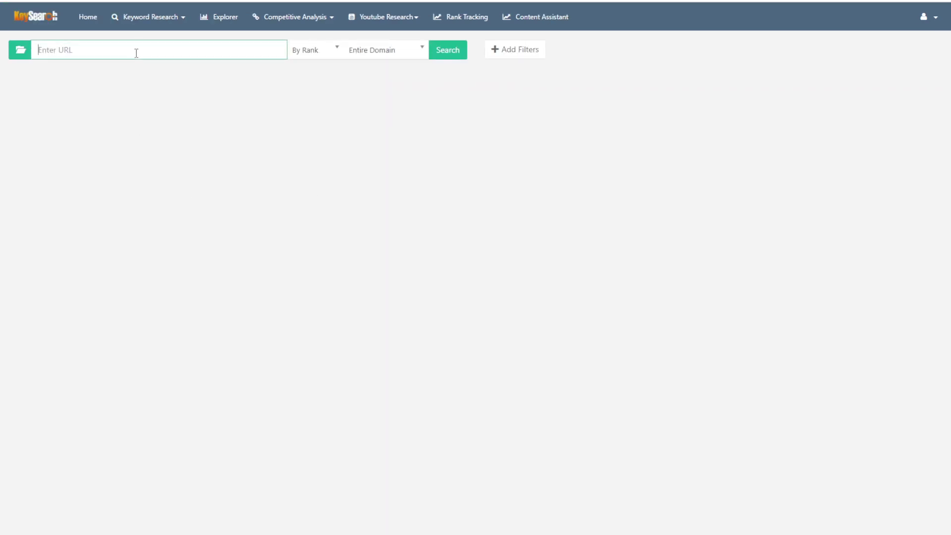
text(https://si.com)
click(443, 54)
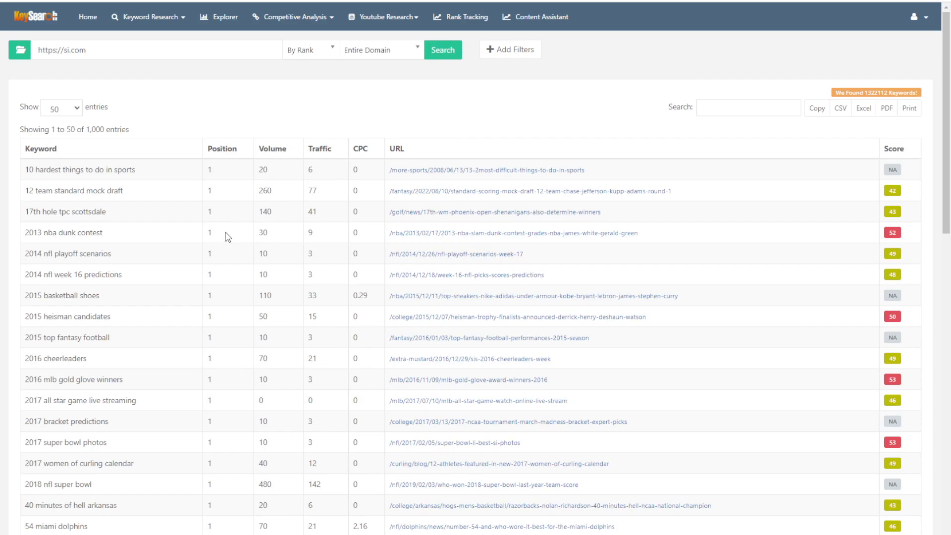
- Sort si.com's organic keywords by highest volume and then by highest CPC
click(279, 157)
click(279, 159)
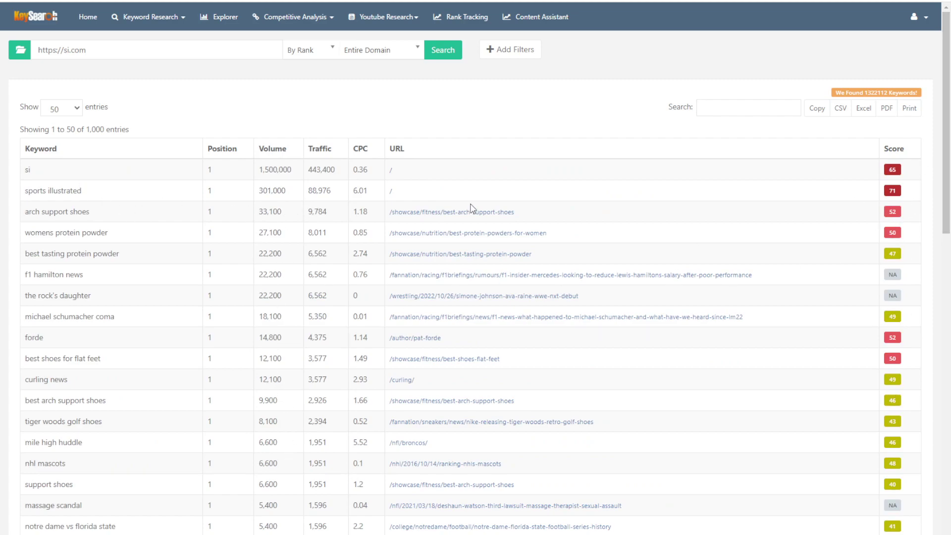
click(360, 152)
click(361, 154)
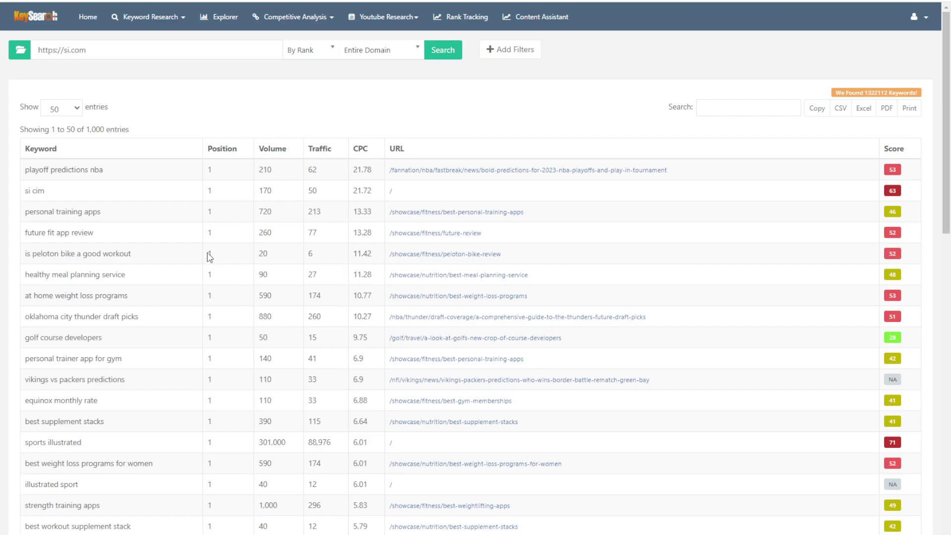
- Re-sort the organic keywords alphabetically and by volume, ending with the lowest score first
click(55, 149)
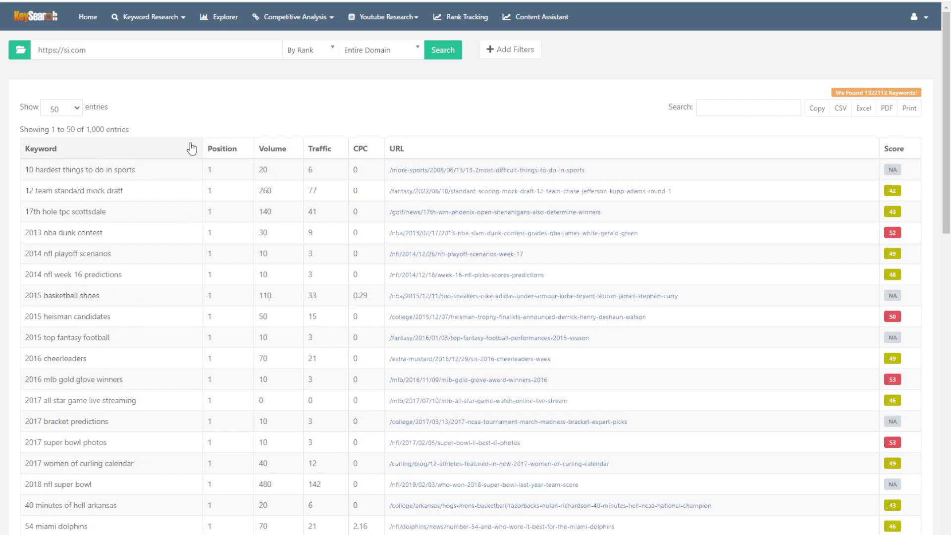
click(279, 150)
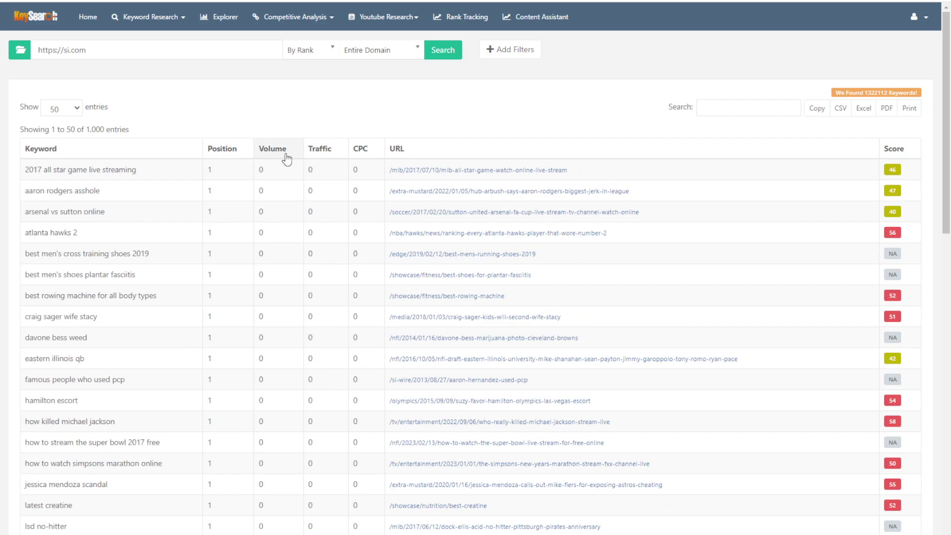
click(282, 155)
click(895, 150)
click(895, 149)
click(895, 150)
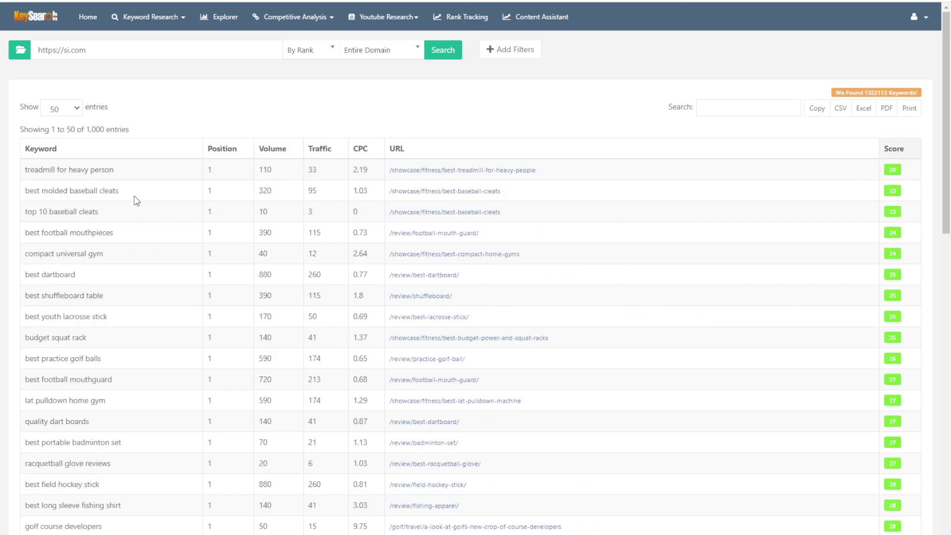
- Examine the keyword "treadmill for heavy person" along with its volume and difficulty score
drag(119, 169, 17, 171)
drag(143, 178, 22, 179)
double_click(261, 172)
double_click(892, 170)
drag(124, 175, 23, 171)
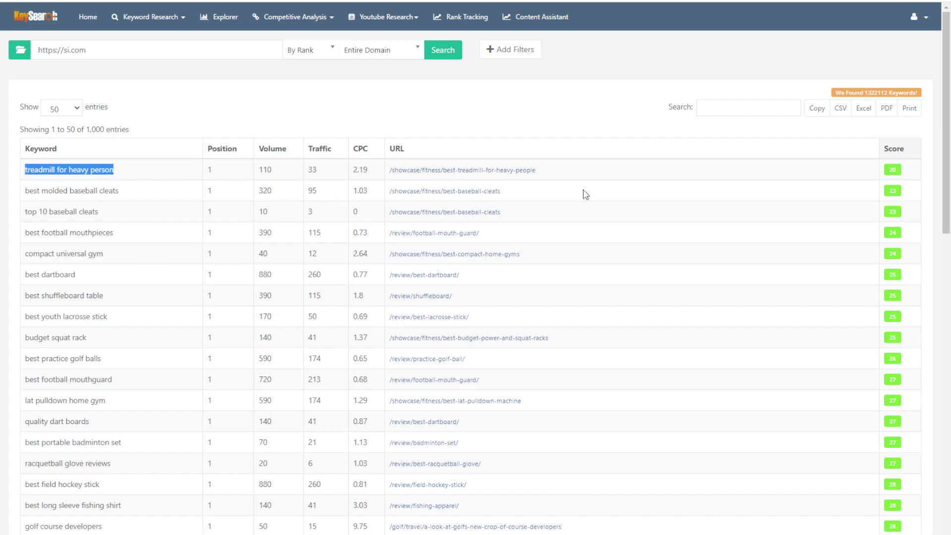
click(30, 171)
drag(27, 172, 109, 168)
click(121, 175)
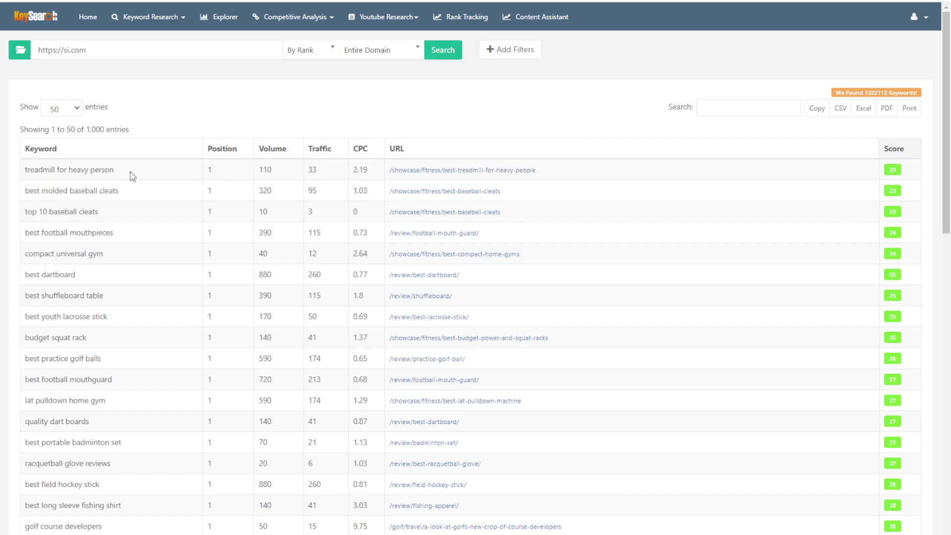
drag(119, 173, 67, 171)
drag(24, 170, 102, 170)
click(115, 170)
- Sort si.com's organic keywords by URL in descending order
click(545, 155)
click(519, 156)
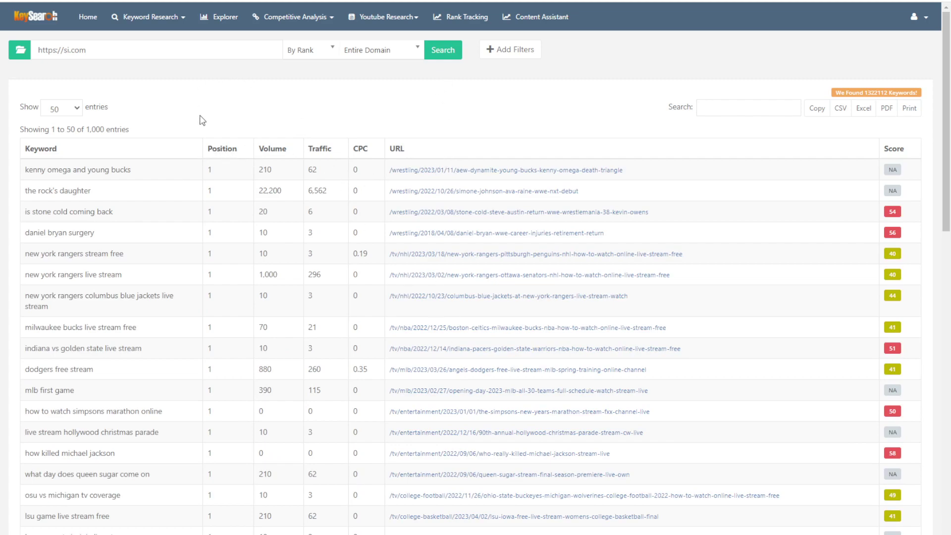
click(323, 18)
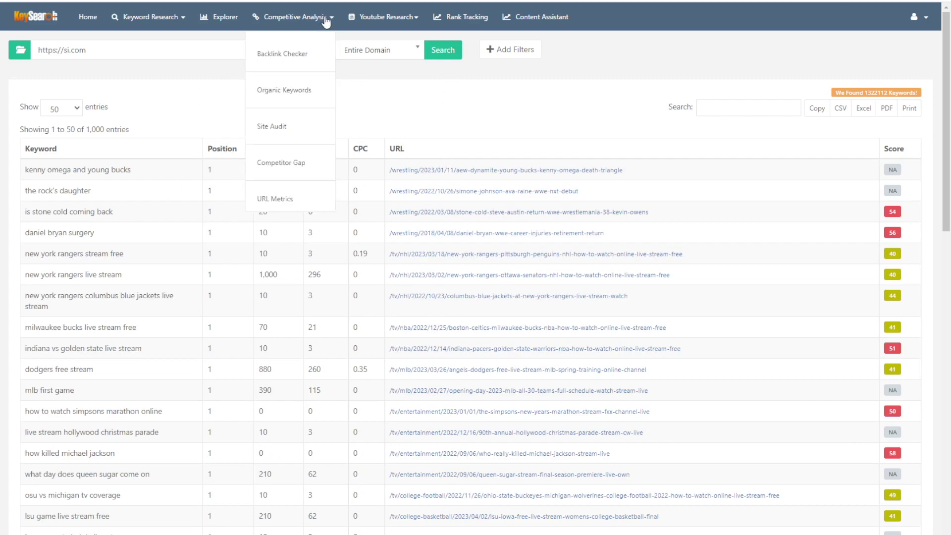
- Open Youtube Research and search for keywords related to "keysearch" in all locations
click(380, 19)
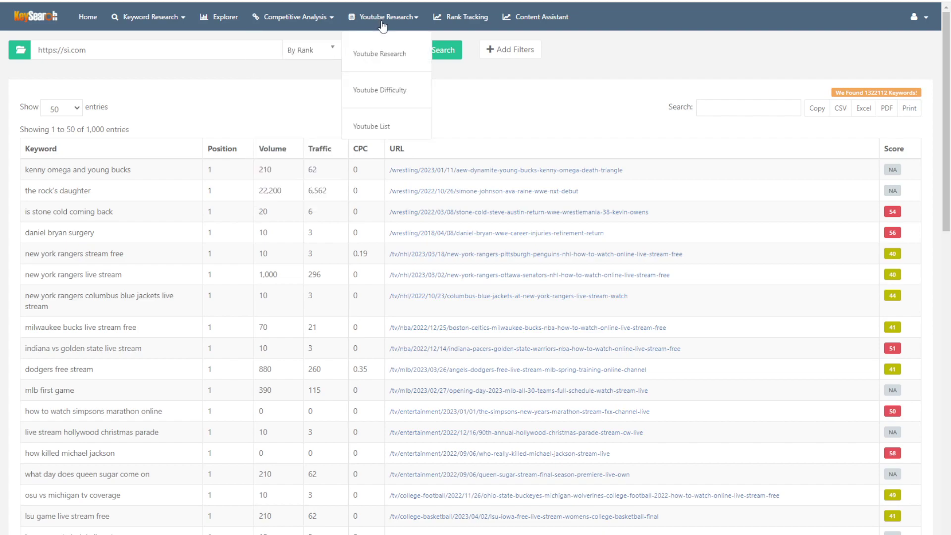
click(394, 55)
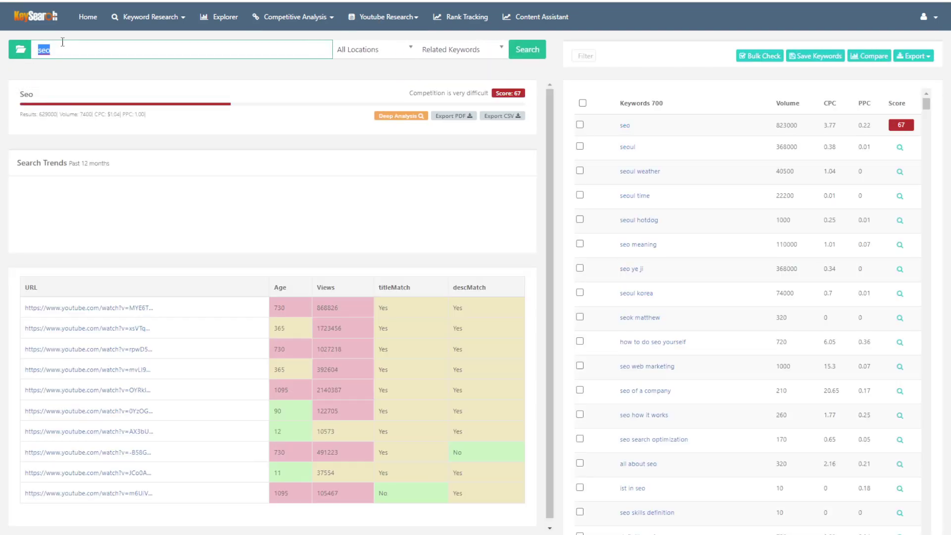
double_click(62, 47)
text(key)
key(Return)
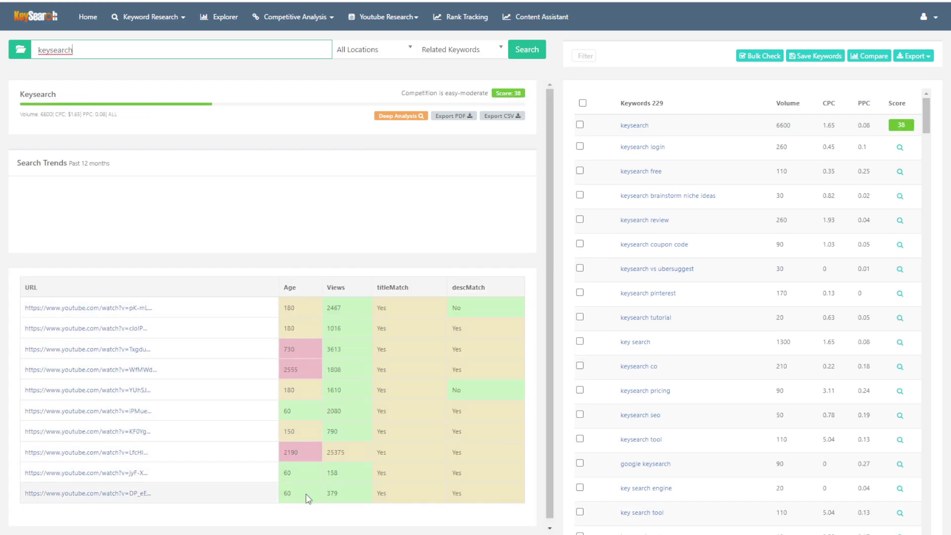
- Examine the age and views of the YouTube videos ranking for keysearch
drag(295, 338, 279, 340)
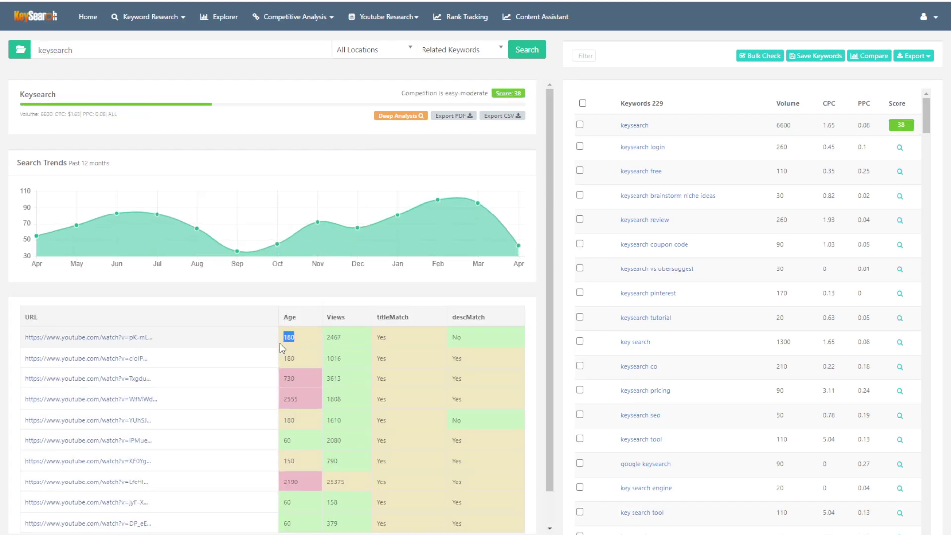
click(533, 296)
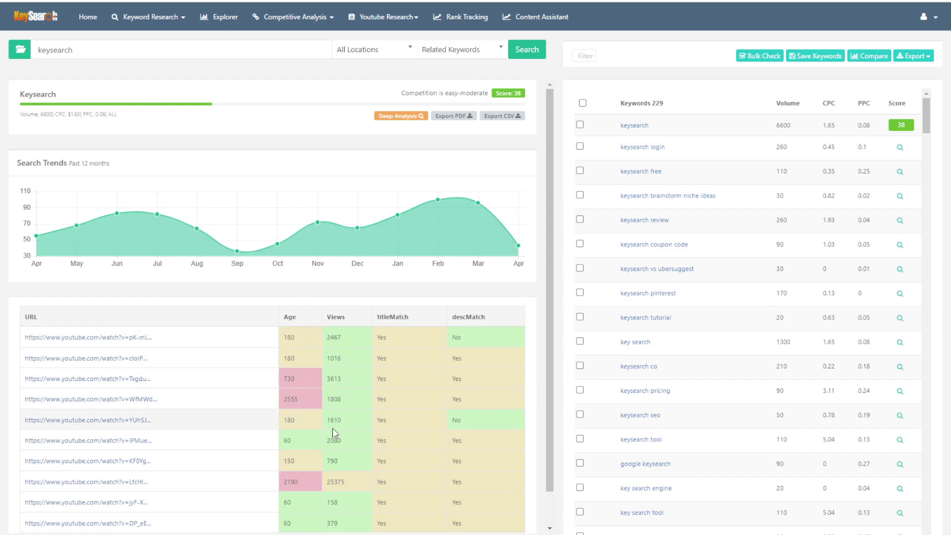
scroll(422, 409, down, 1)
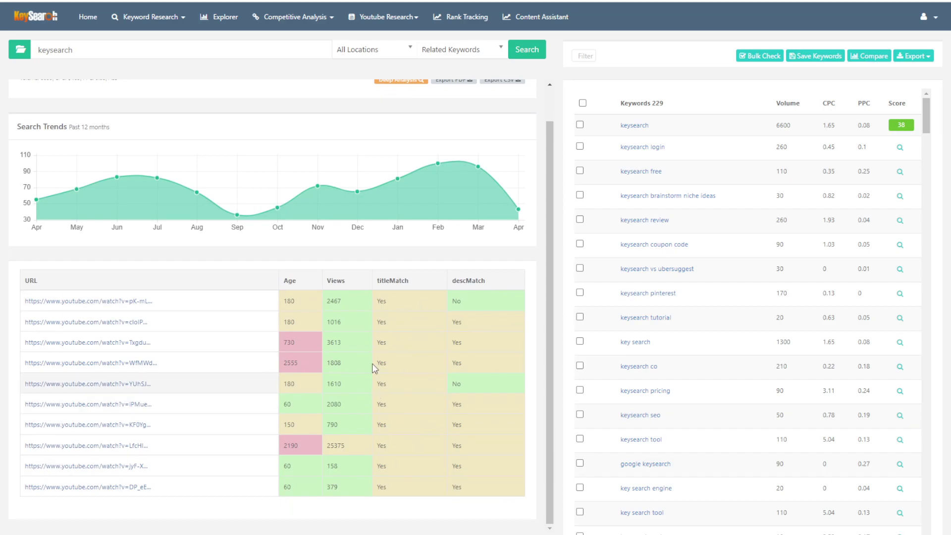
- Check the monthly search trend values for keysearch over the past 12 months
drag(75, 50, 40, 50)
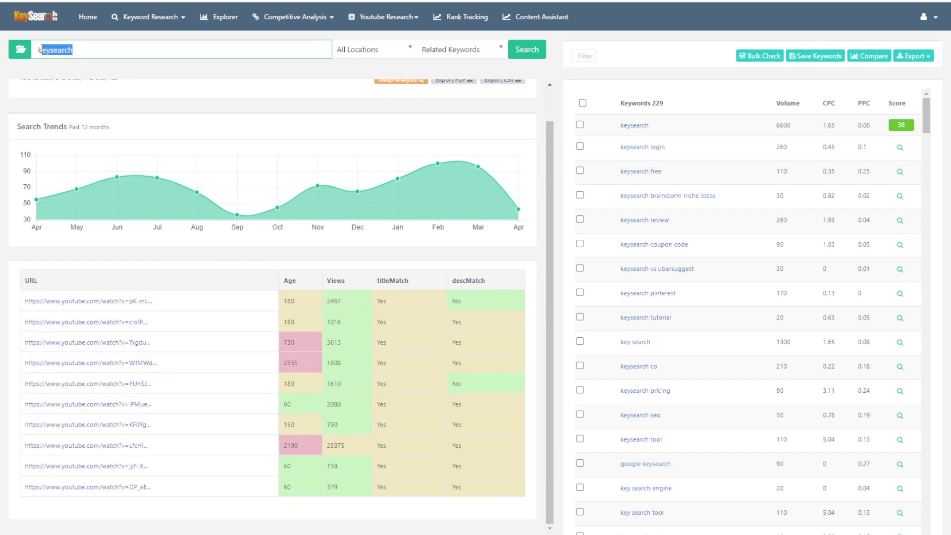
click(89, 51)
mouse_move(126, 184)
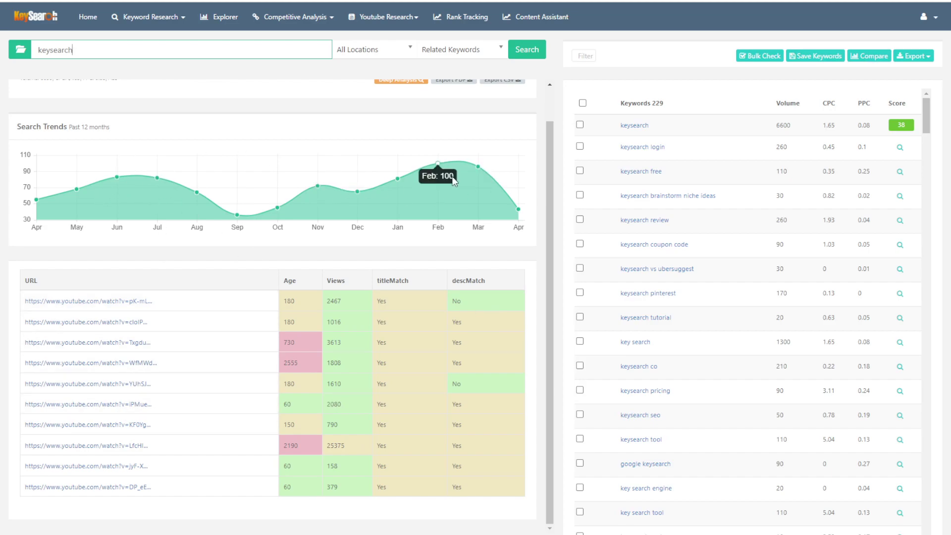
mouse_move(476, 161)
mouse_move(517, 214)
mouse_move(426, 189)
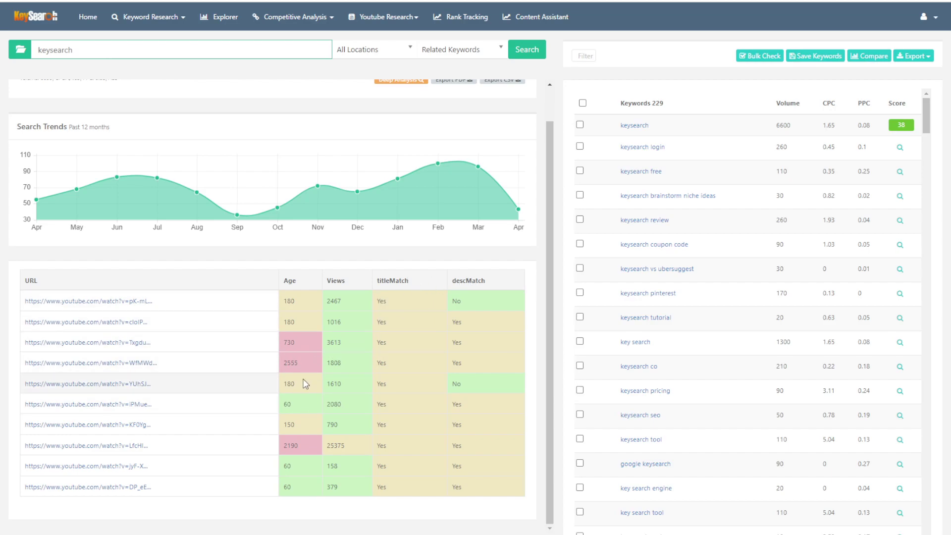
scroll(312, 420, up, 1)
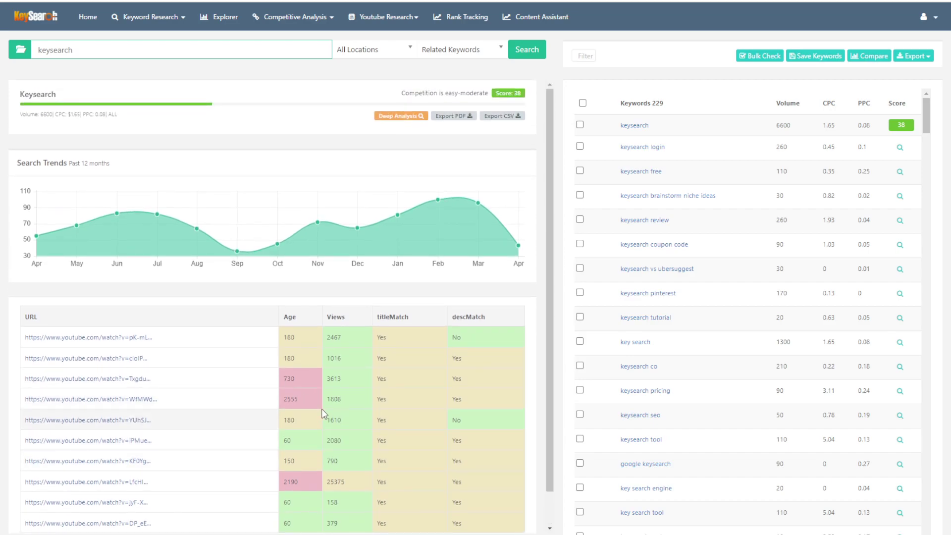
click(402, 19)
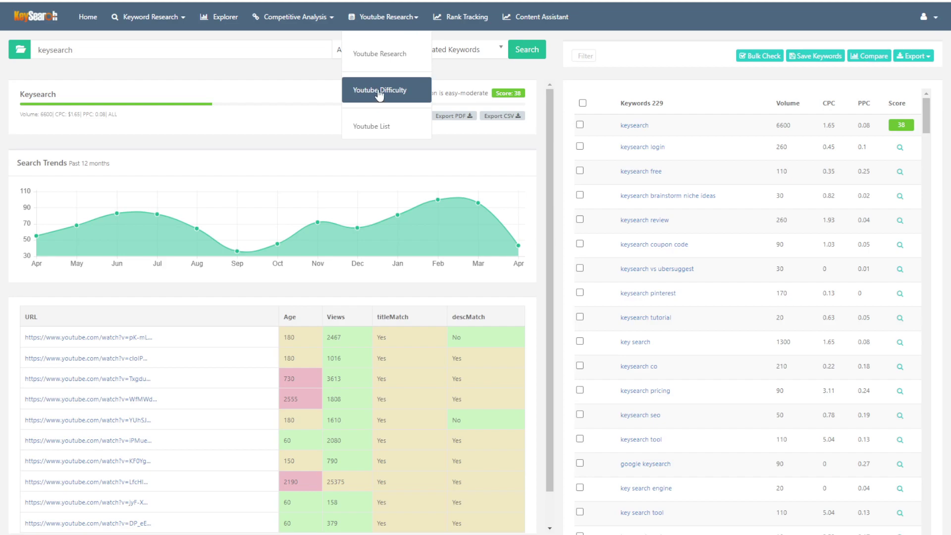
drag(13, 92, 283, 103)
click(274, 103)
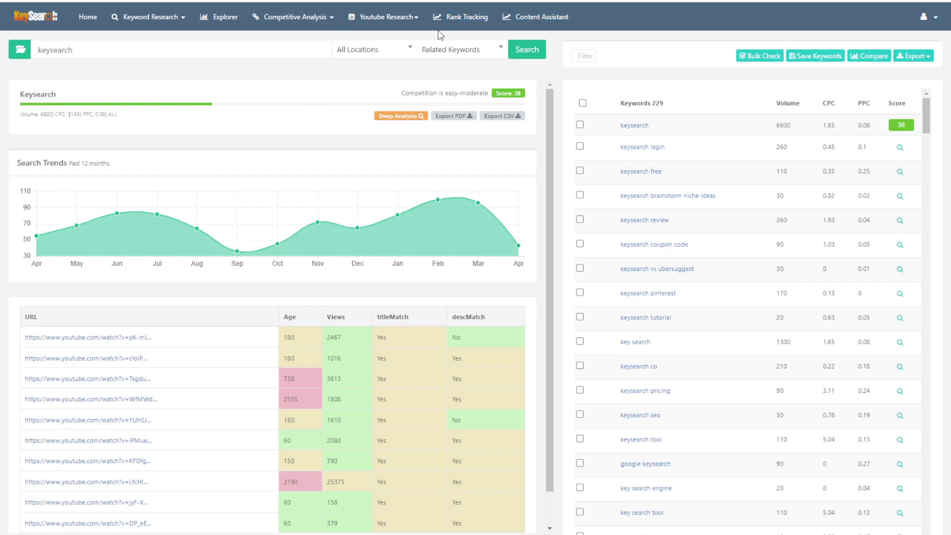
click(411, 19)
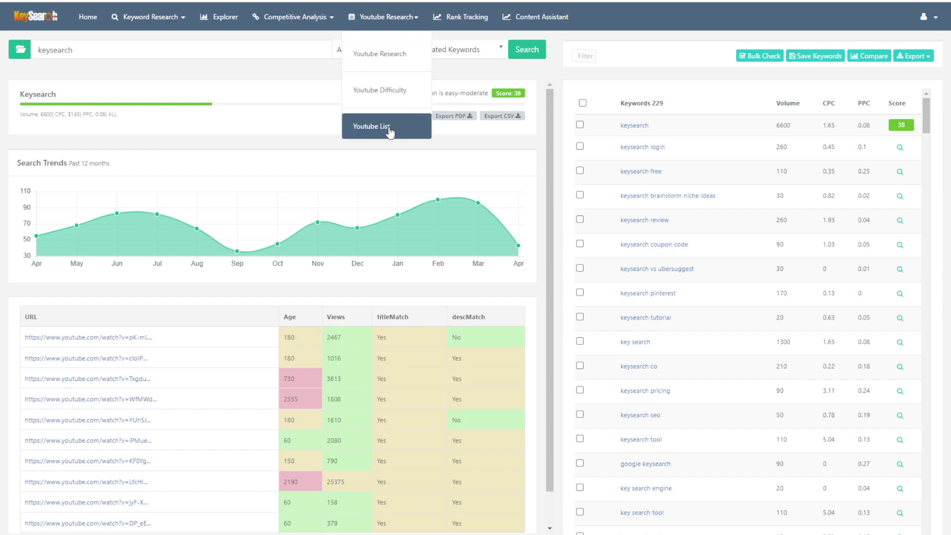
- Open Rank Tracking, sort youtube.com's tracked keywords by rank change, and review the keyword positions chart
click(461, 19)
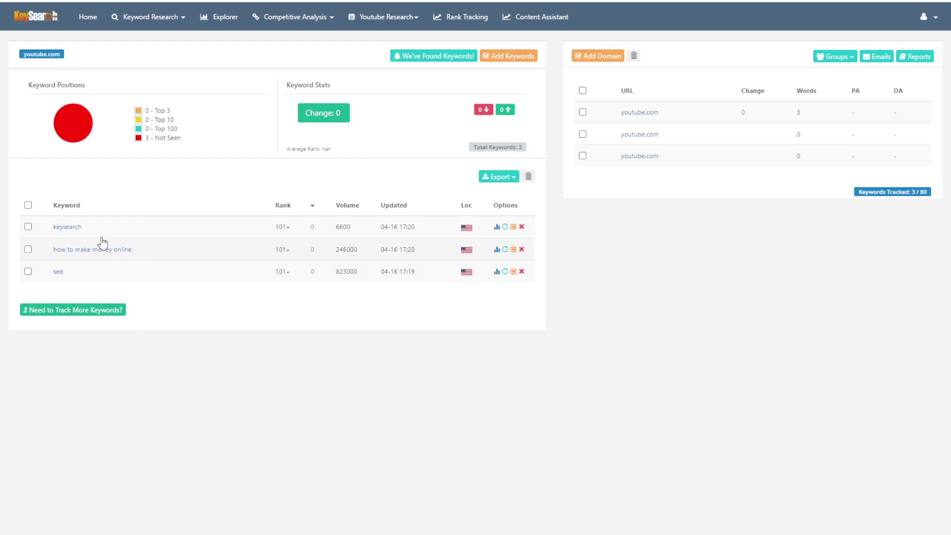
click(315, 208)
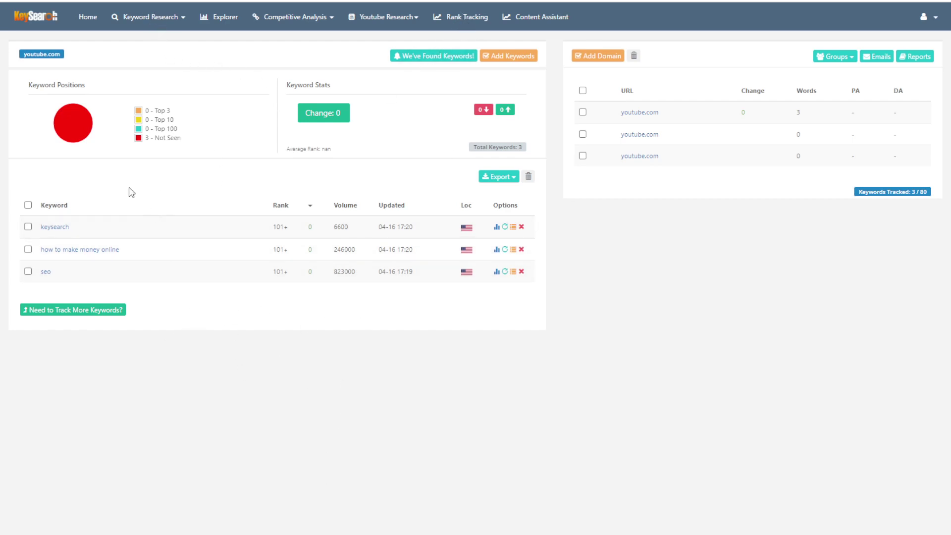
mouse_move(73, 125)
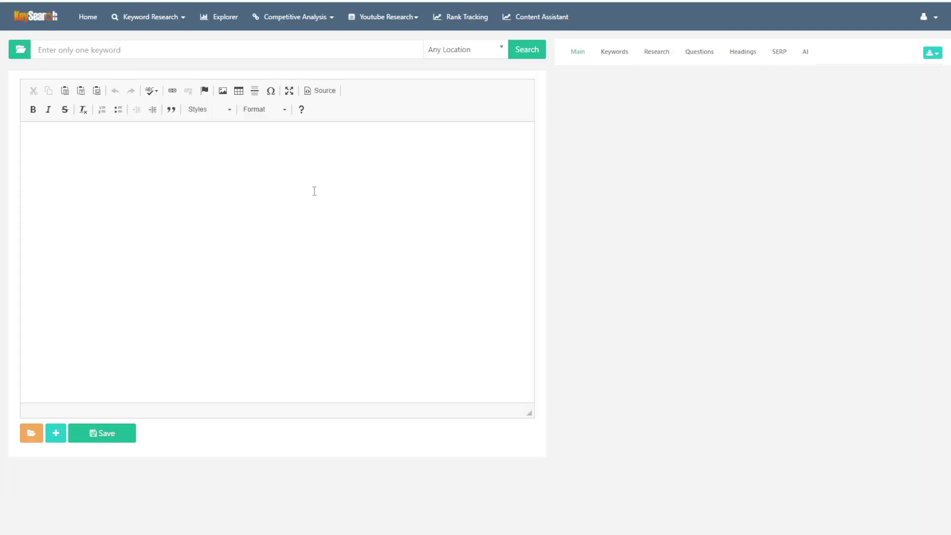
- Enter the keyword "Can cats eat bananas" in the Content Assistant and write "Can cats eat bananas? Let's find out." as the article text
click(140, 55)
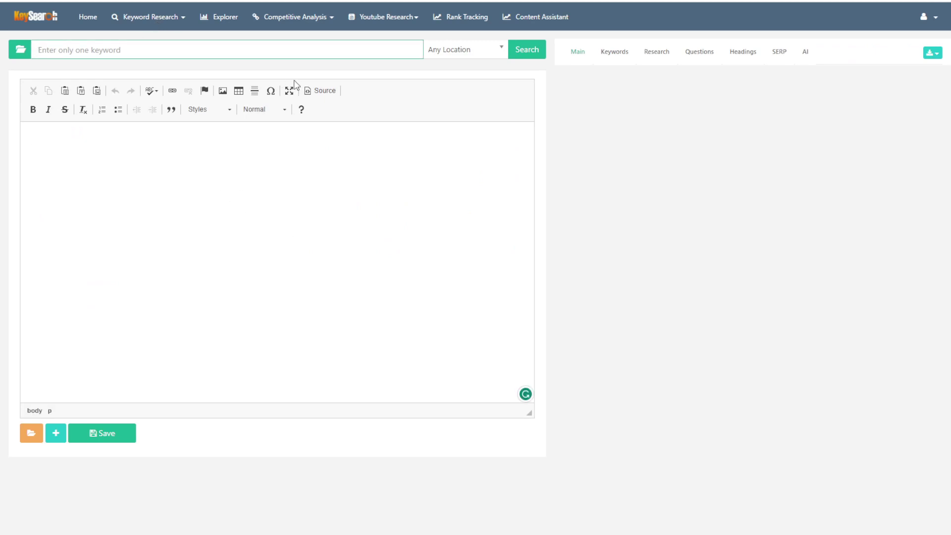
text(Can cats eat bananas)
key(Return)
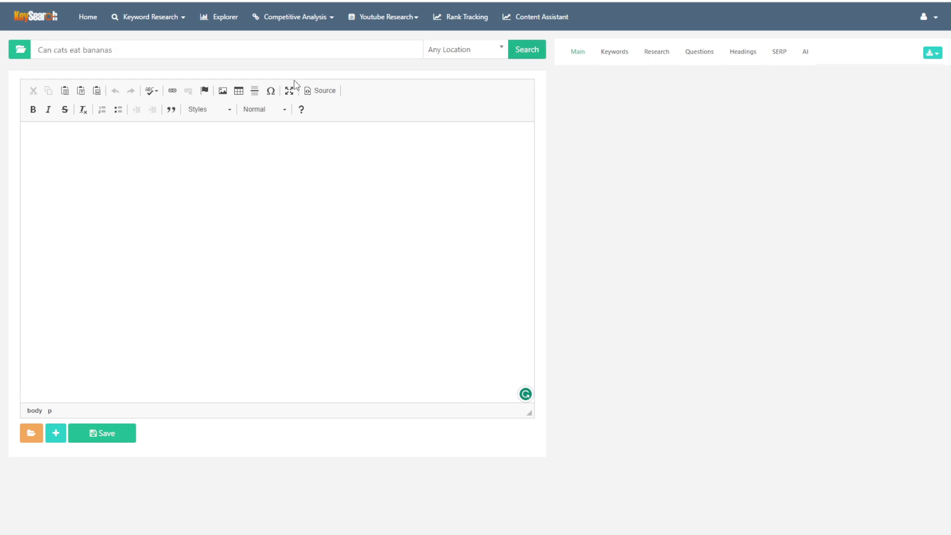
click(211, 189)
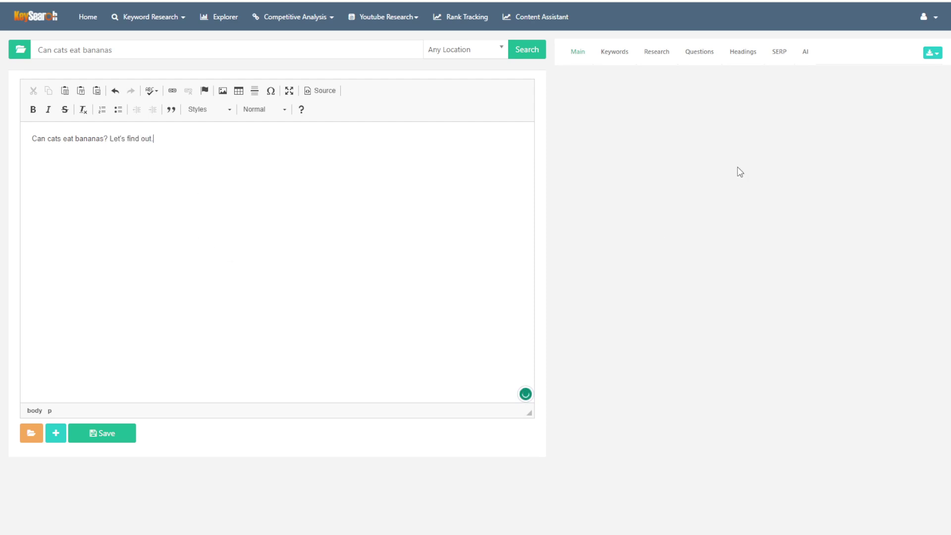
- View the Save Article options without saving, and run the content analysis for "Can cats eat bananas" in any location
click(112, 434)
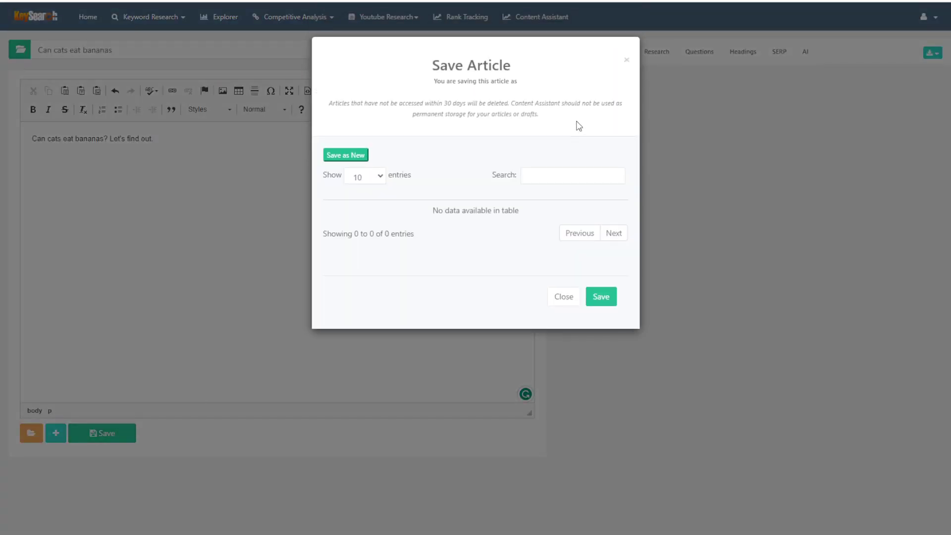
click(566, 303)
click(526, 50)
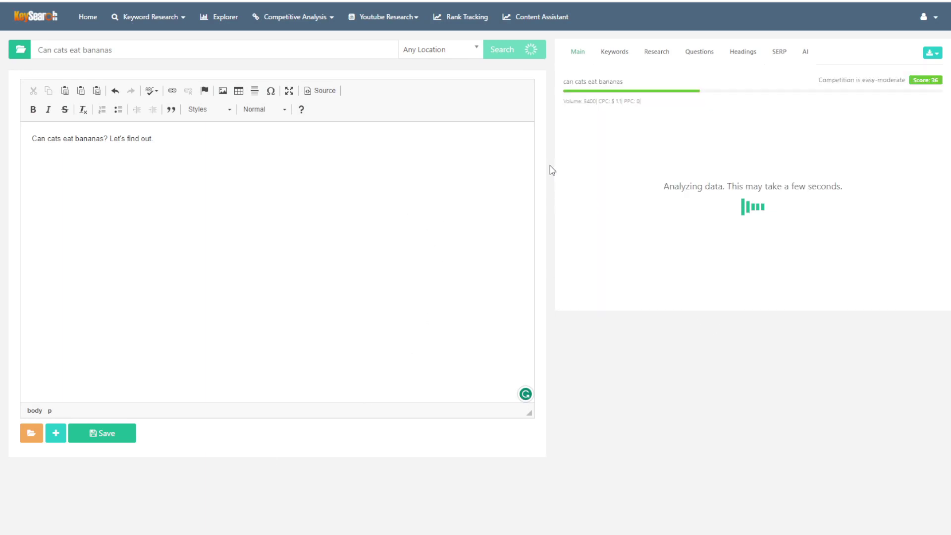
drag(165, 48, 36, 50)
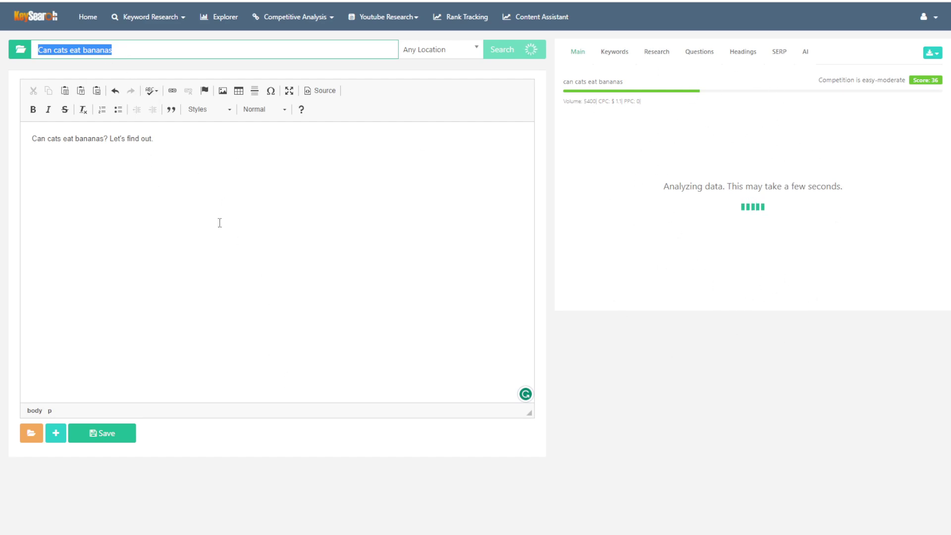
drag(173, 134, 31, 138)
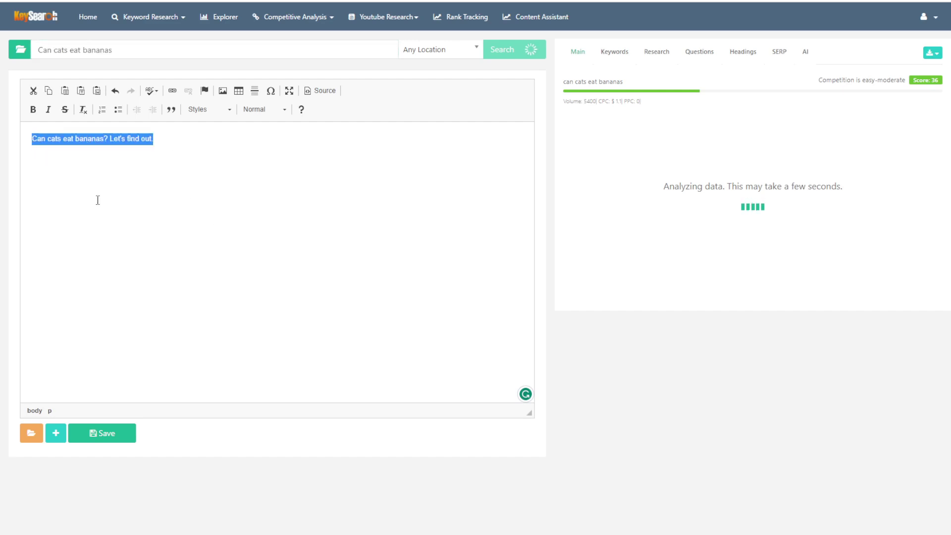
click(404, 307)
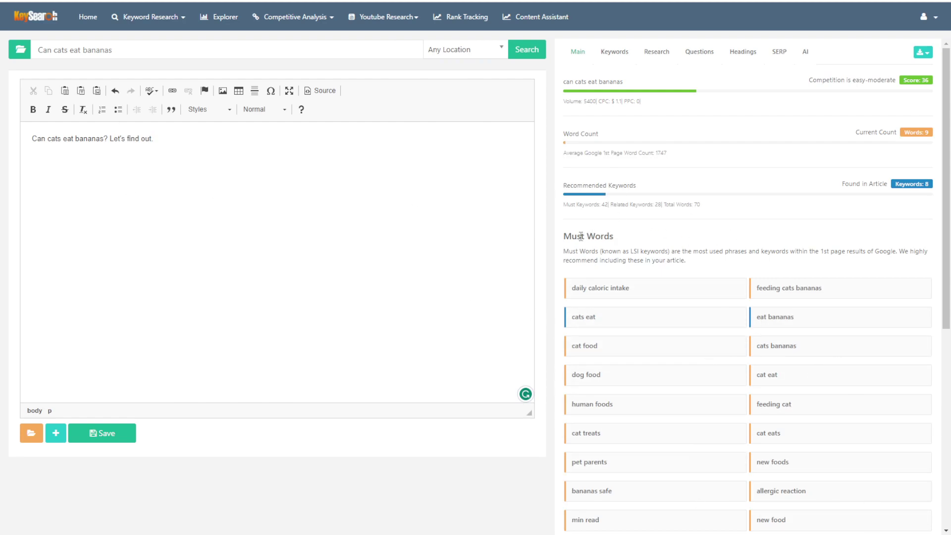
- Examine the Must Words recommended for the article and which of them it already contains
scroll(669, 219, down, 2)
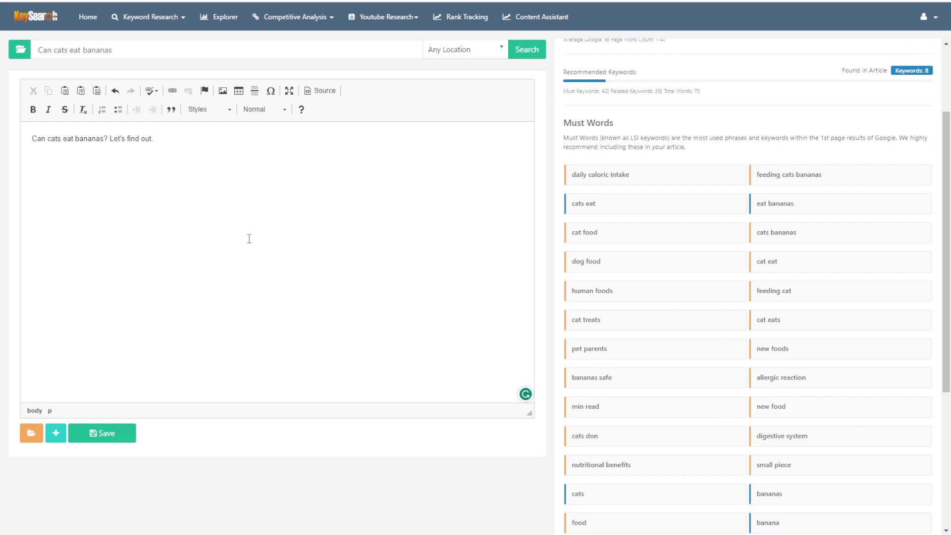
drag(121, 52, 16, 66)
click(240, 216)
drag(126, 43, 53, 59)
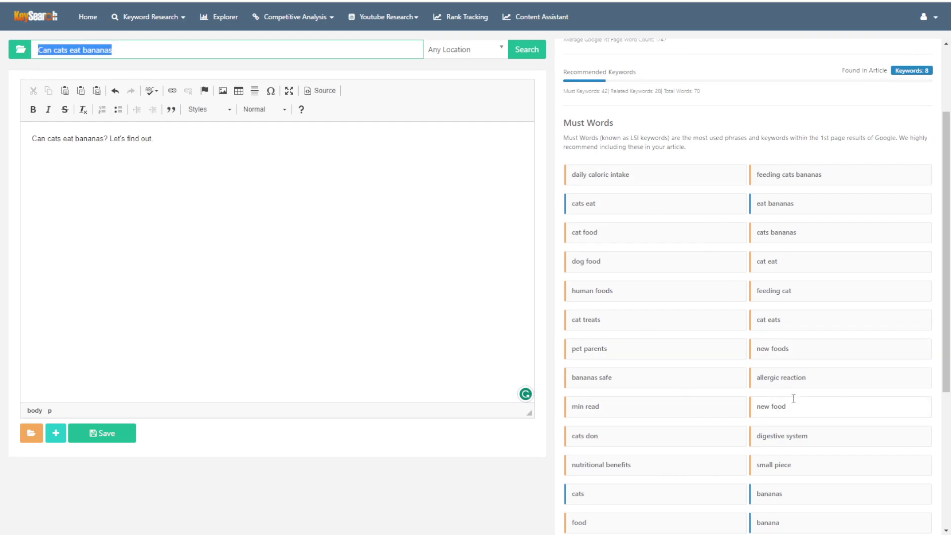
scroll(734, 359, down, 5)
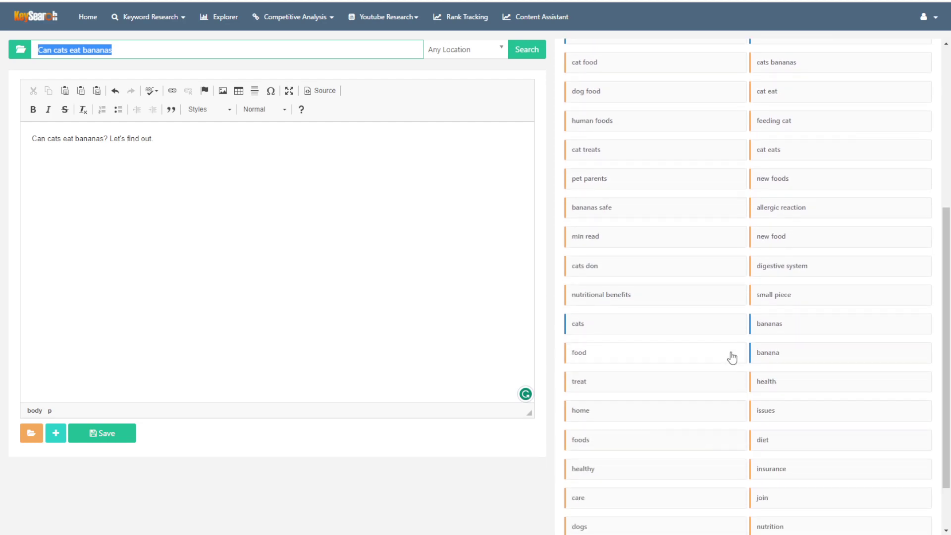
scroll(709, 411, up, 3)
scroll(705, 407, up, 2)
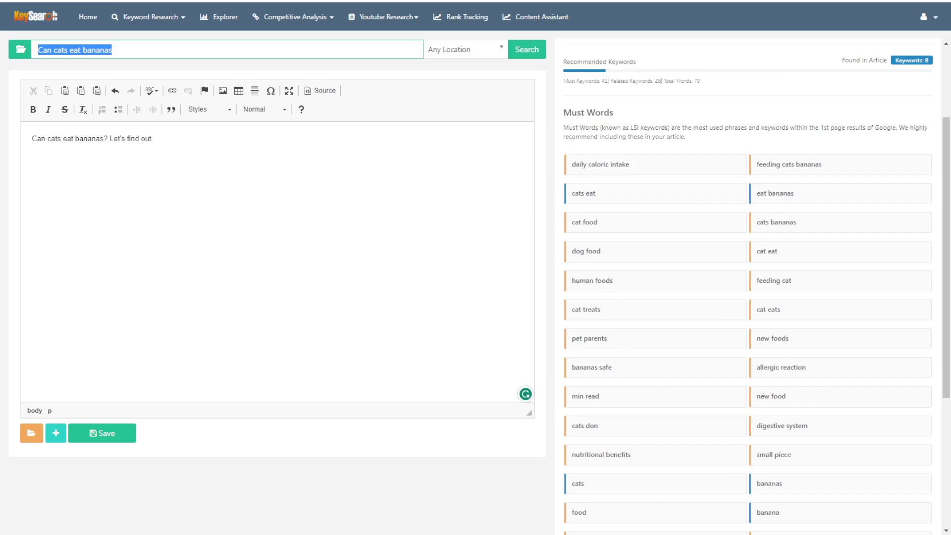
scroll(793, 297, down, 4)
scroll(748, 324, down, 1)
scroll(692, 387, up, 5)
- Add the line "dsjakllhfjklsahfds feeding cat" to the article and open the research snippets for the Must Word "min read"
click(271, 227)
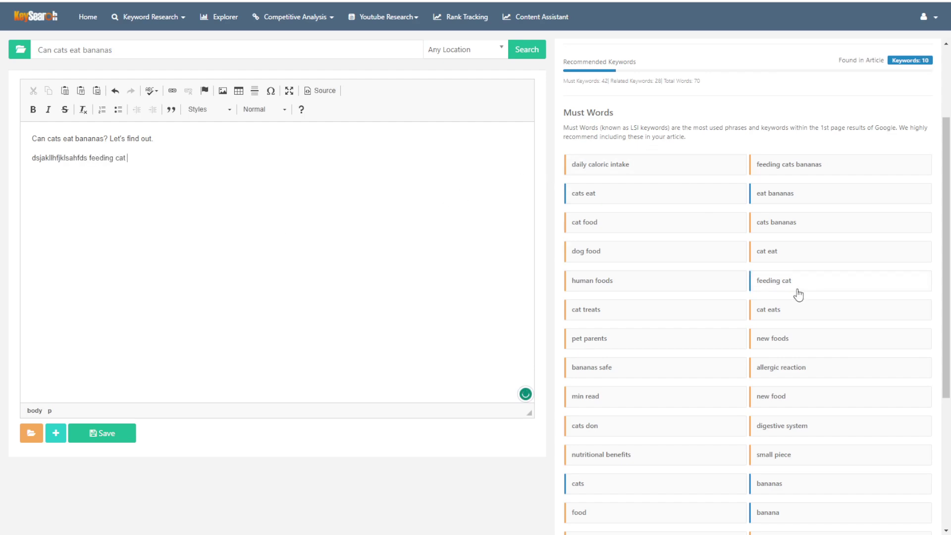
drag(600, 397, 568, 399)
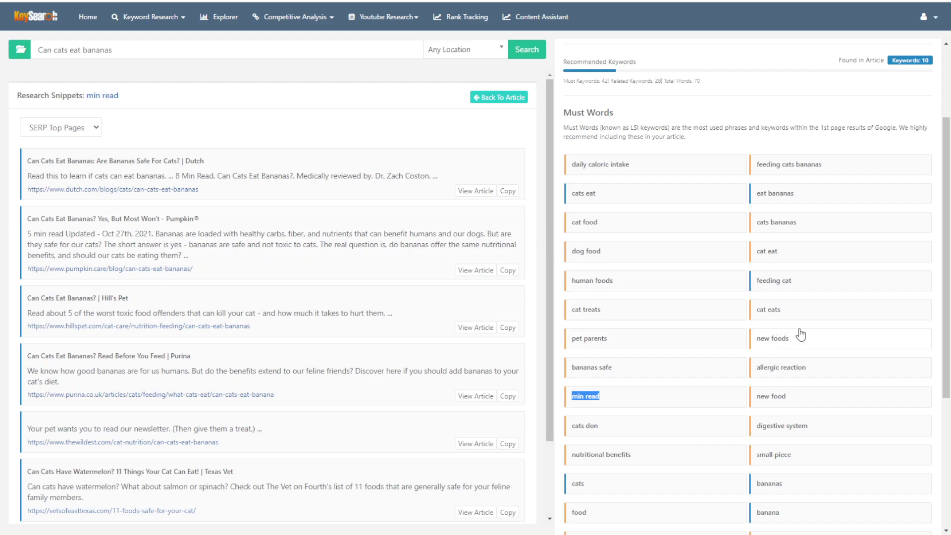
- Open the research snippets for the Must Word "healthy" and find the occurrences of "healthy" on the page
scroll(625, 377, down, 2)
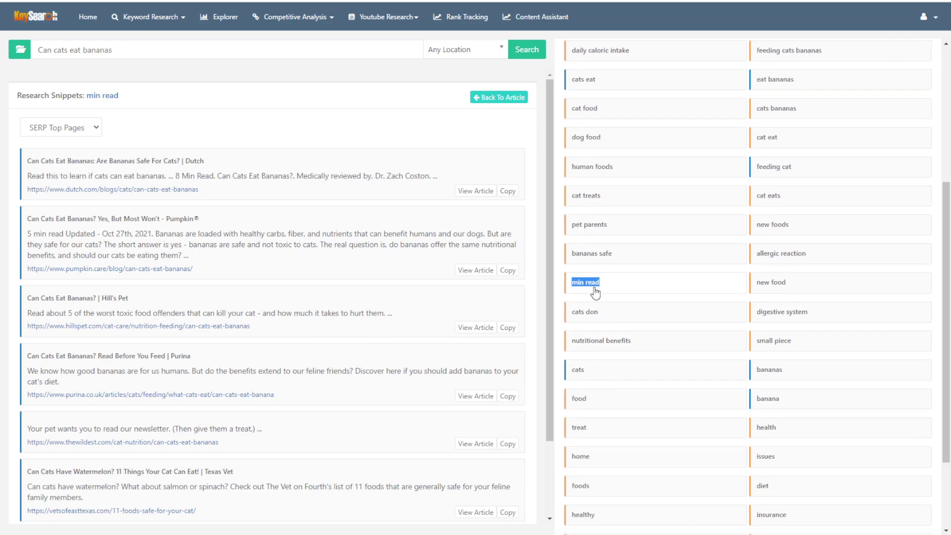
scroll(610, 297, down, 2)
click(587, 407)
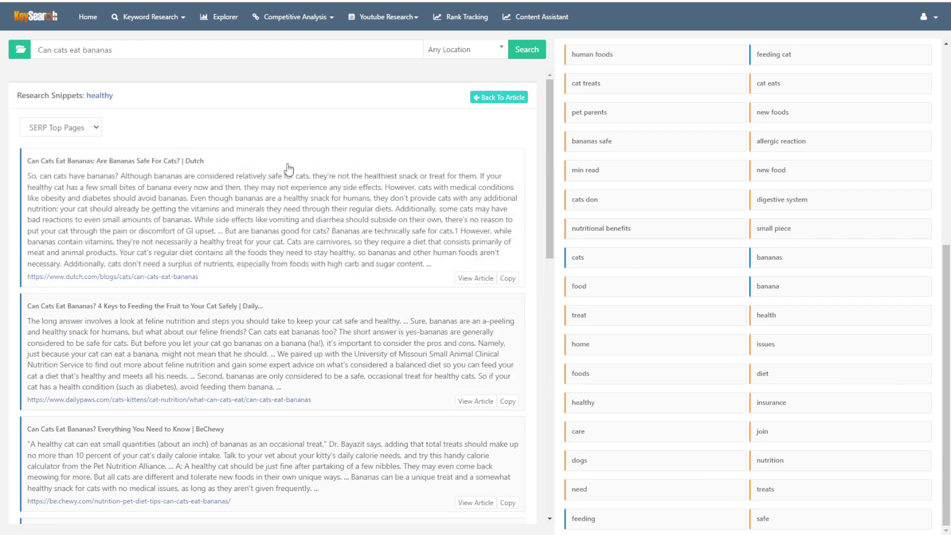
key(ctrl+f)
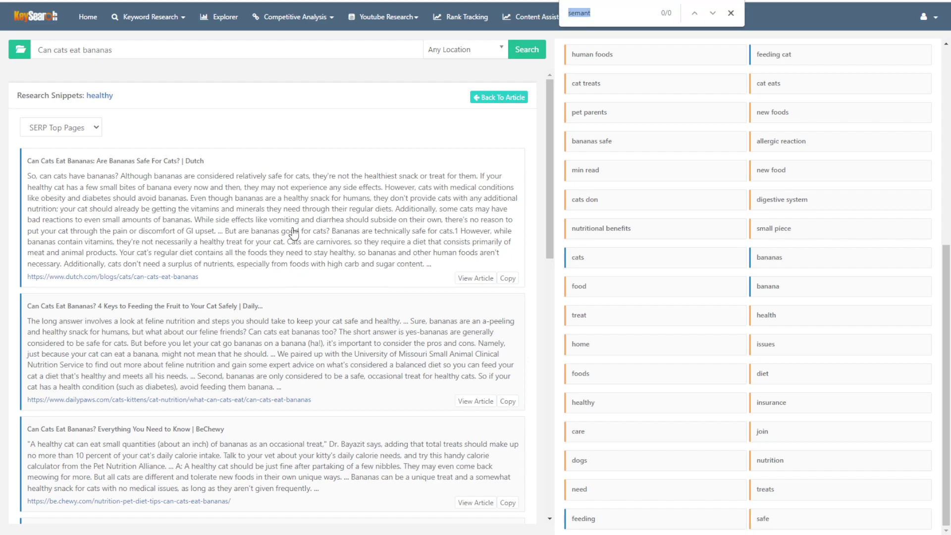
text(healthy)
scroll(173, 303, down, 3)
scroll(61, 175, up, 3)
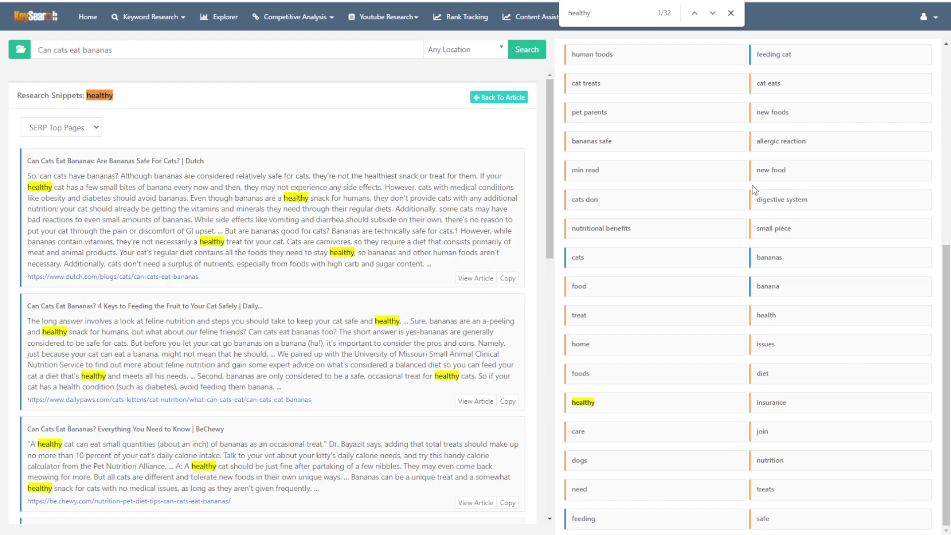
scroll(814, 276, up, 4)
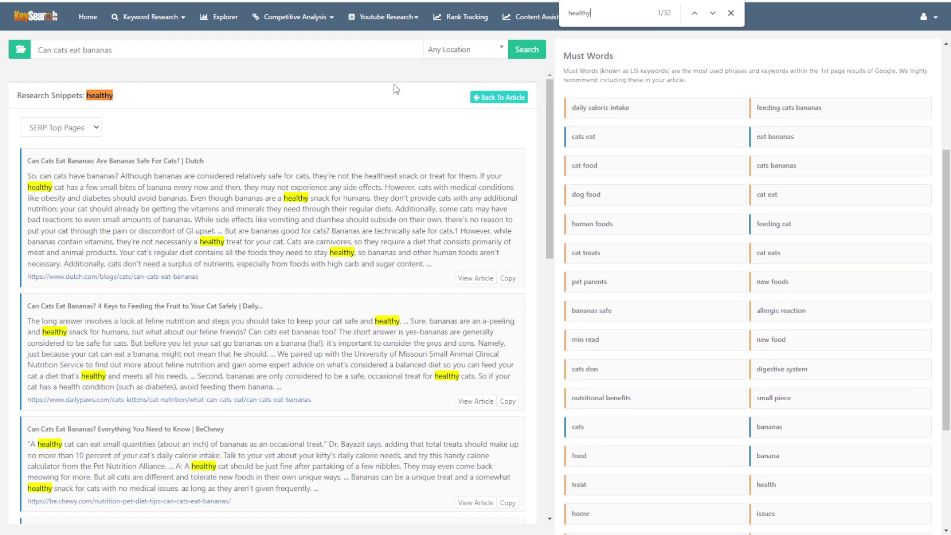
click(731, 13)
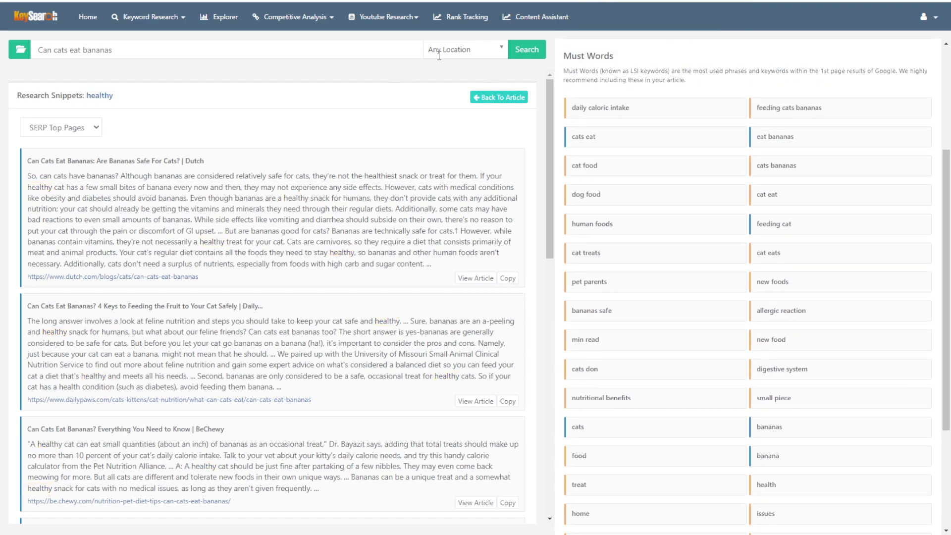
- Set the Content Assistant location to United States and read through the "healthy" research snippets from the SERP top pages
click(461, 50)
click(479, 102)
scroll(367, 145, down, 3)
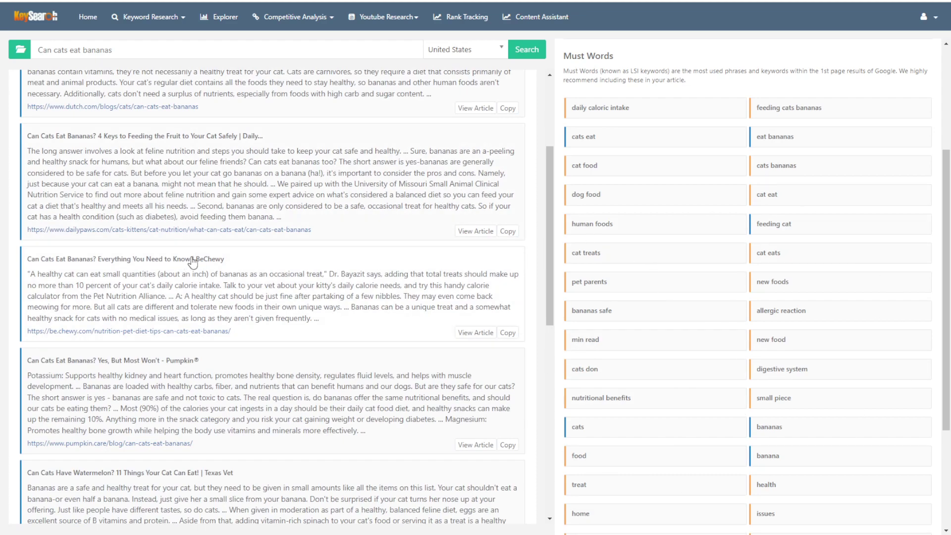
scroll(307, 315, down, 1)
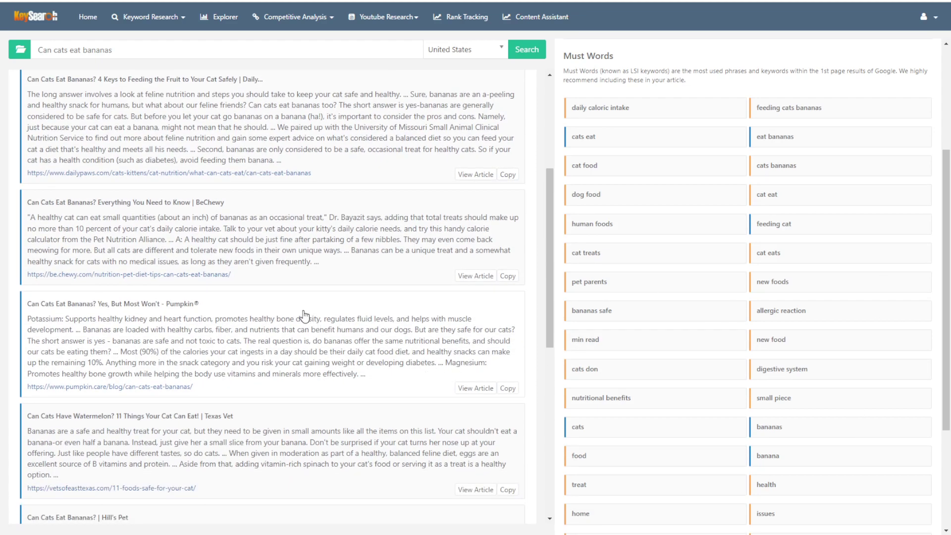
scroll(319, 304, up, 4)
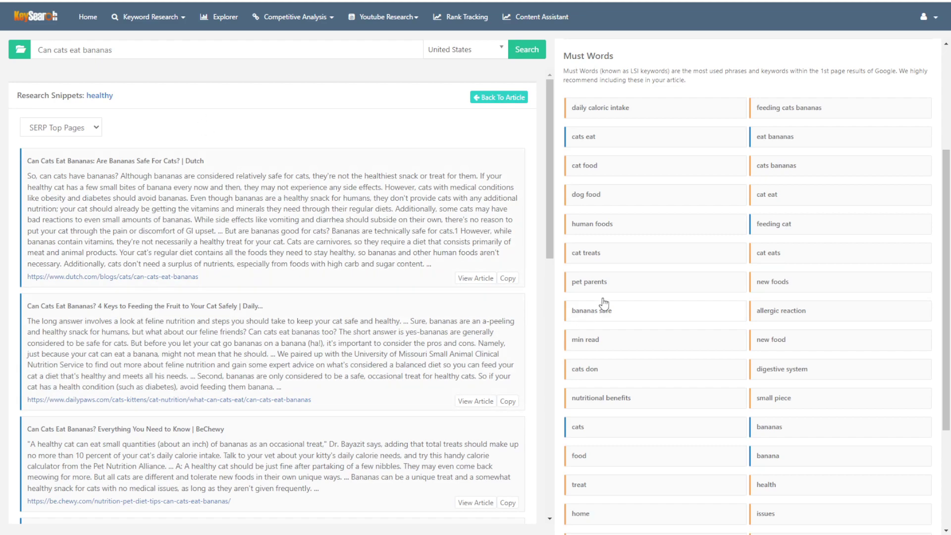
scroll(790, 224, down, 3)
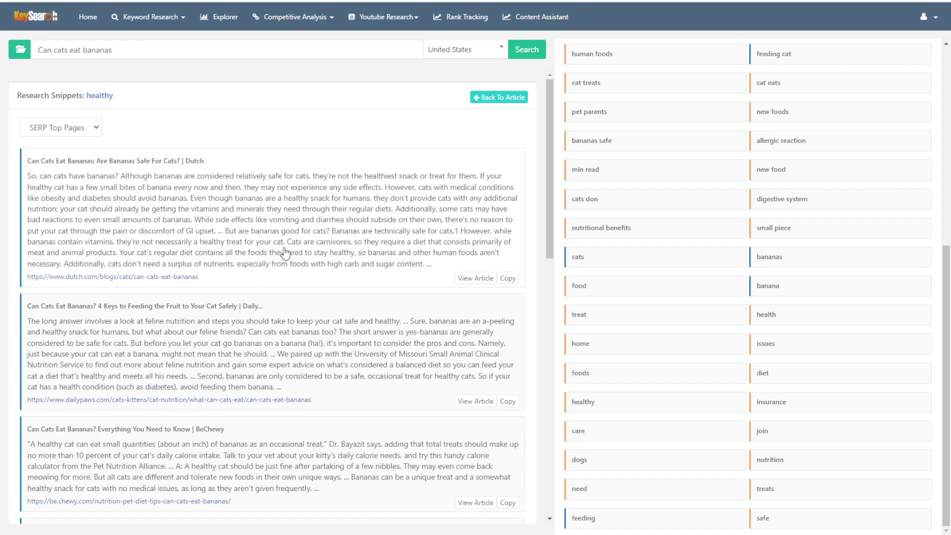
scroll(285, 254, down, 2)
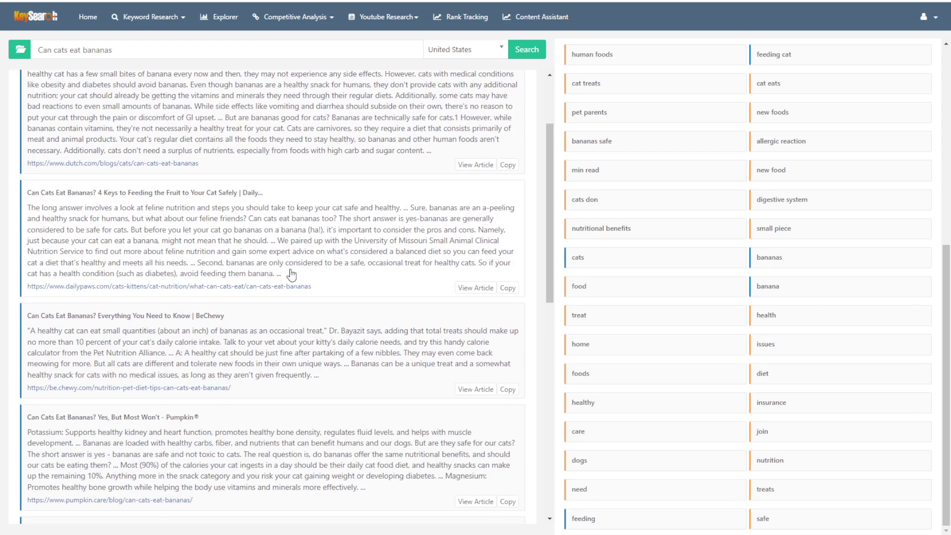
scroll(292, 276, down, 2)
scroll(302, 283, up, 4)
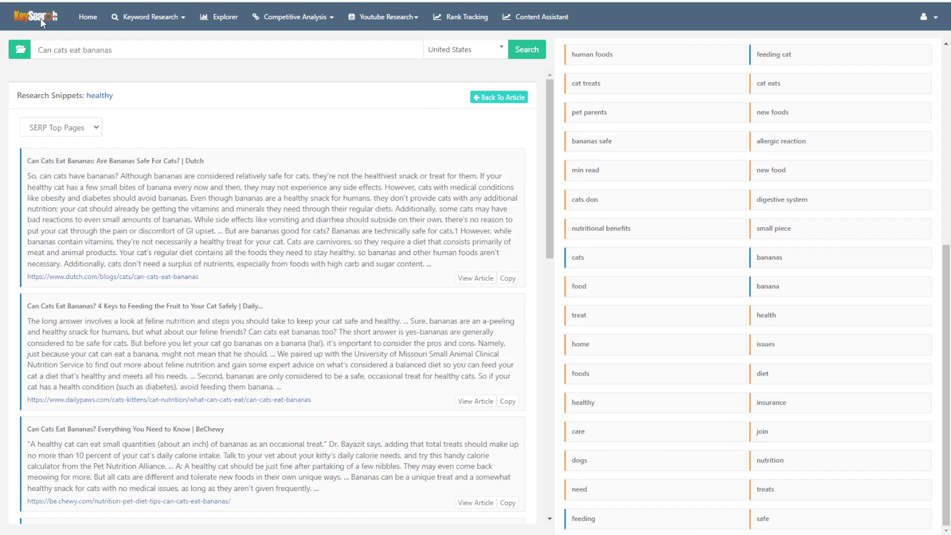
- Research related keywords for "cats" in the United States, look through the keyword list and sort it by highest CPC
click(87, 17)
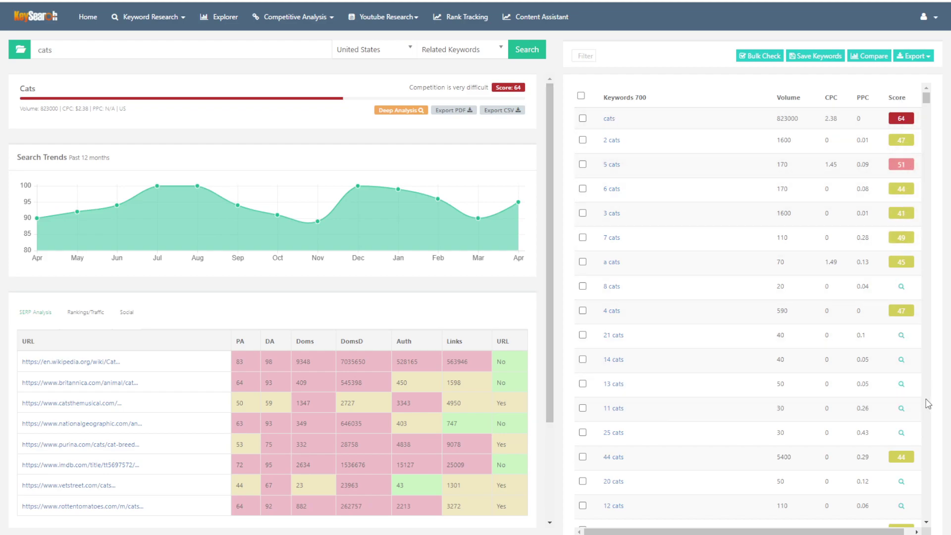
scroll(902, 392, down, 1)
scroll(902, 396, down, 15)
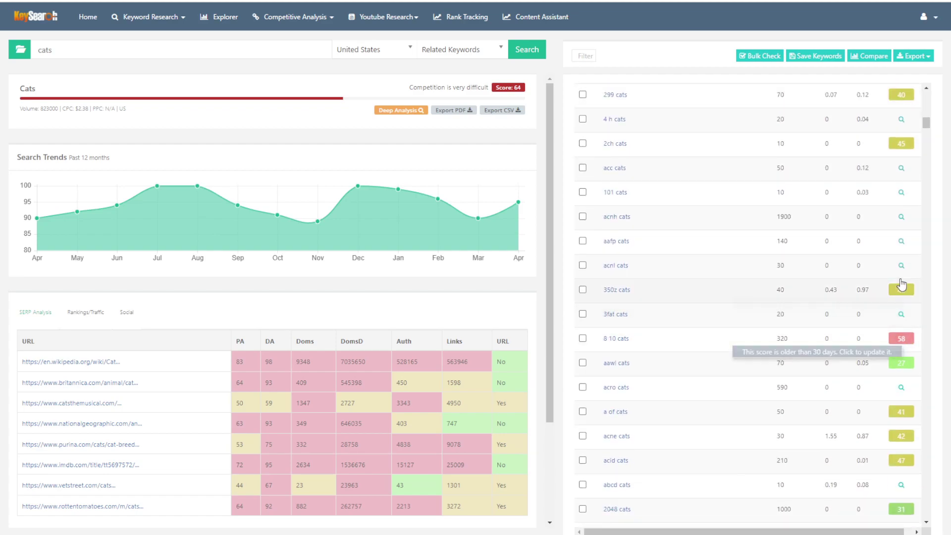
scroll(721, 311, down, 5)
scroll(720, 311, up, 15)
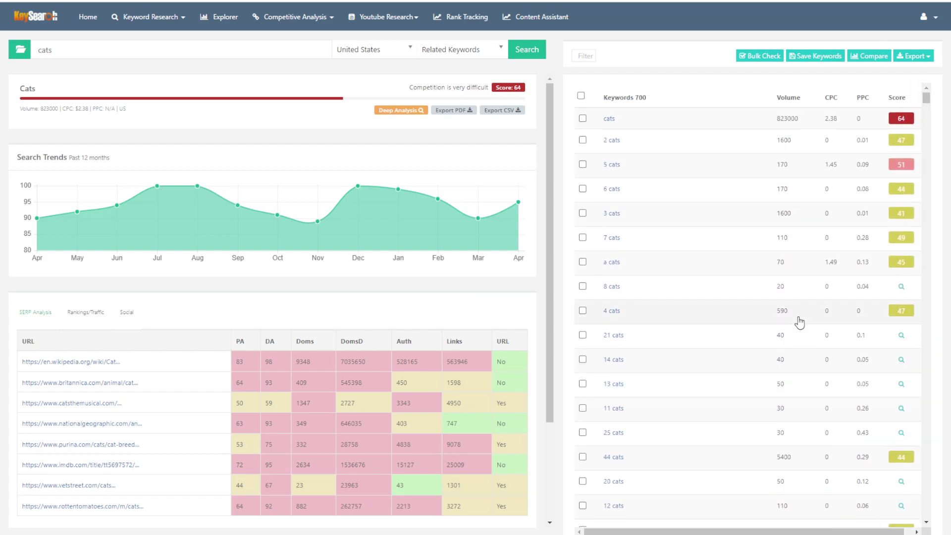
scroll(879, 314, down, 10)
scroll(901, 252, down, 12)
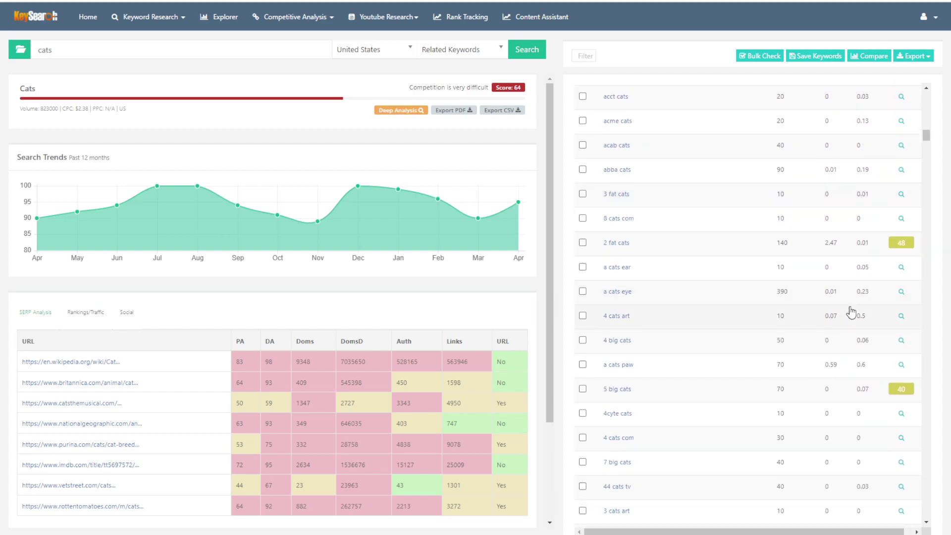
scroll(743, 357, down, 10)
scroll(828, 251, up, 20)
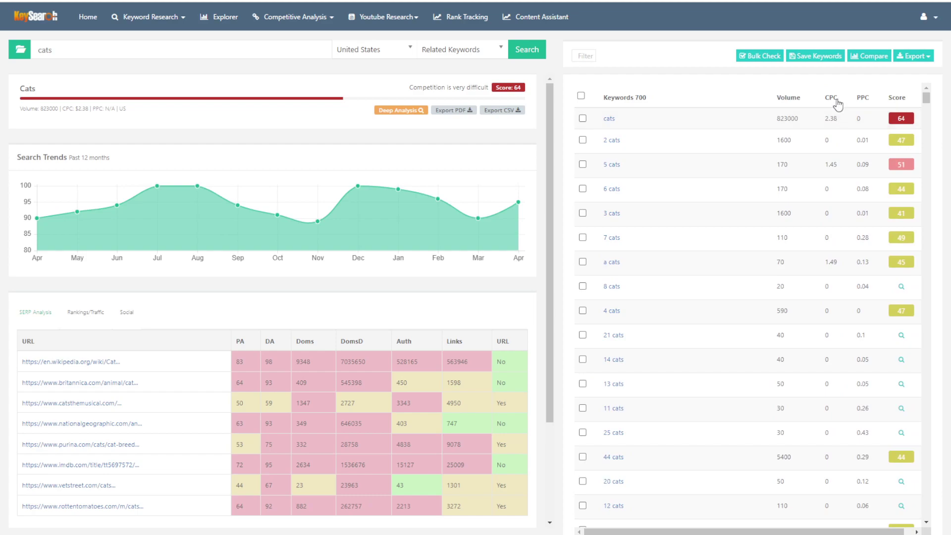
click(833, 98)
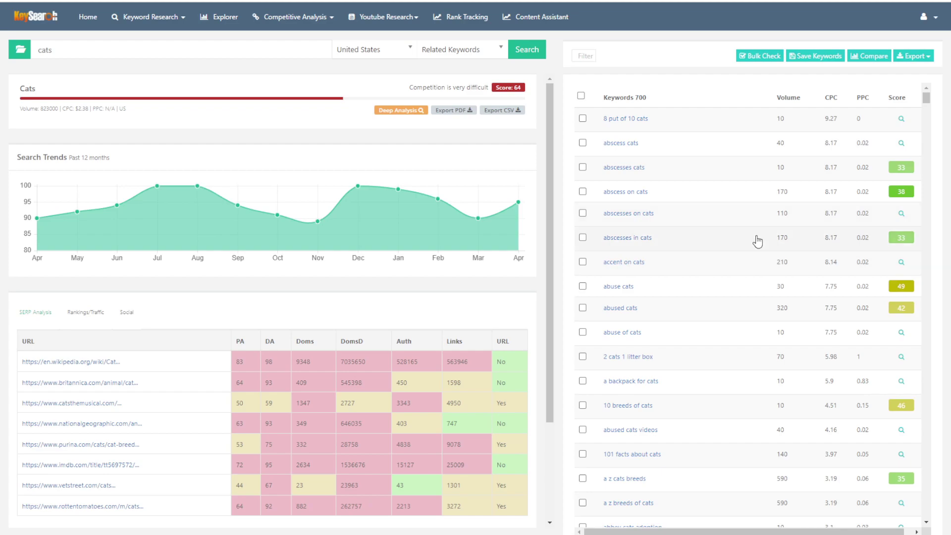
- Research related keywords for "food for cats" in the United States and sort the keyword list by highest volume
drag(69, 47, 22, 51)
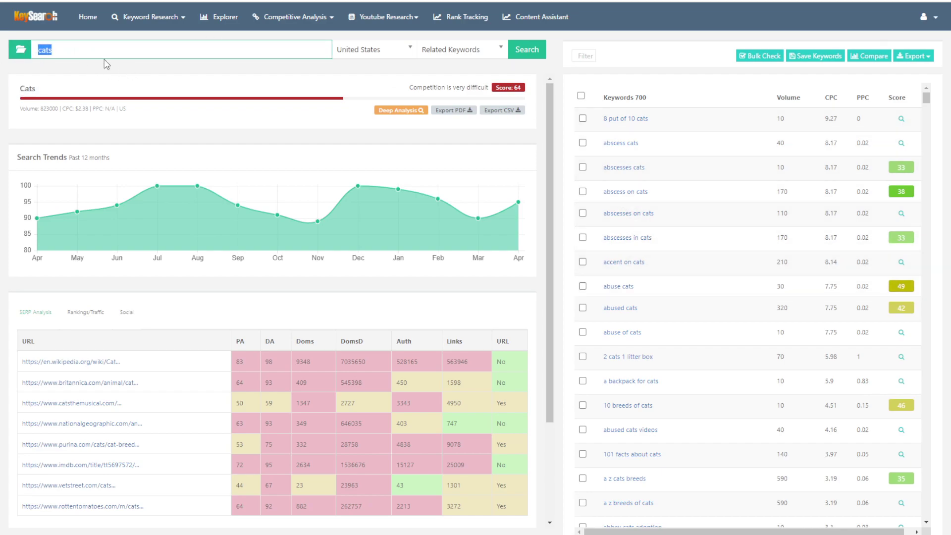
text(food for cats)
key(Return)
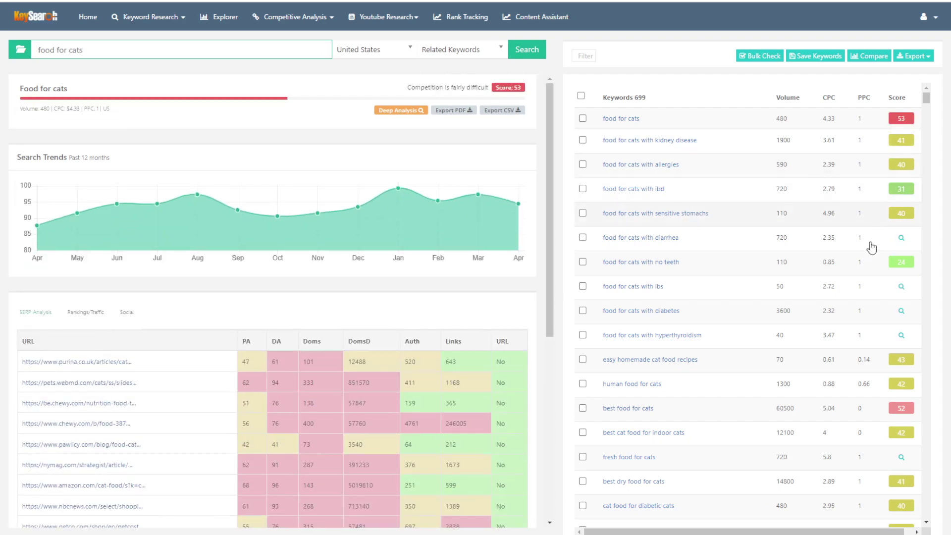
click(790, 99)
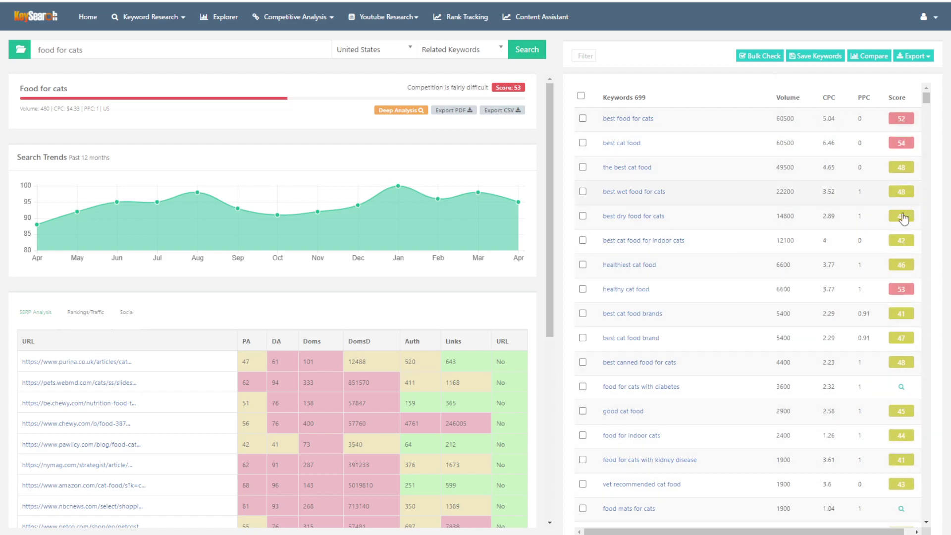
- Look through the "food for cats" keyword list, sort it by highest CPC and load the analysis of "fresh food for cats delivery"
scroll(904, 239, down, 2)
scroll(903, 240, down, 8)
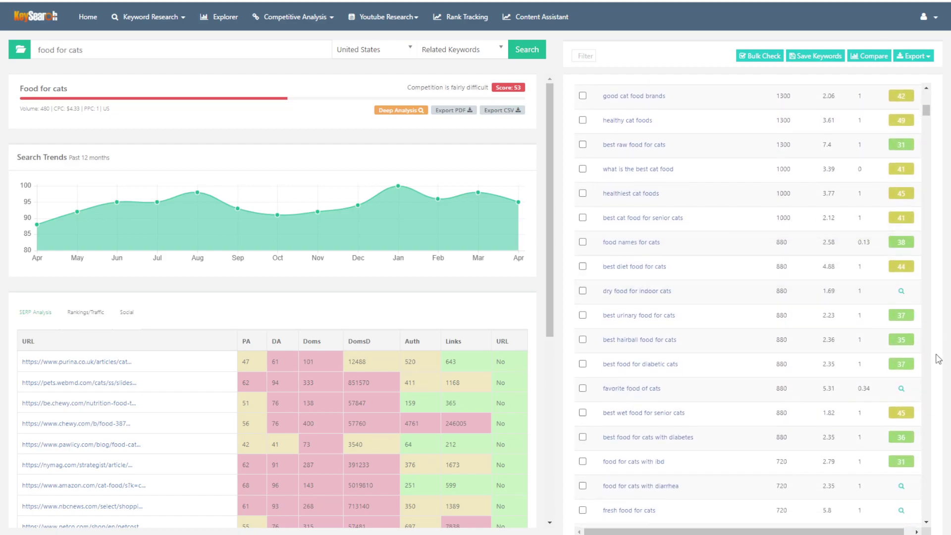
scroll(912, 332, down, 8)
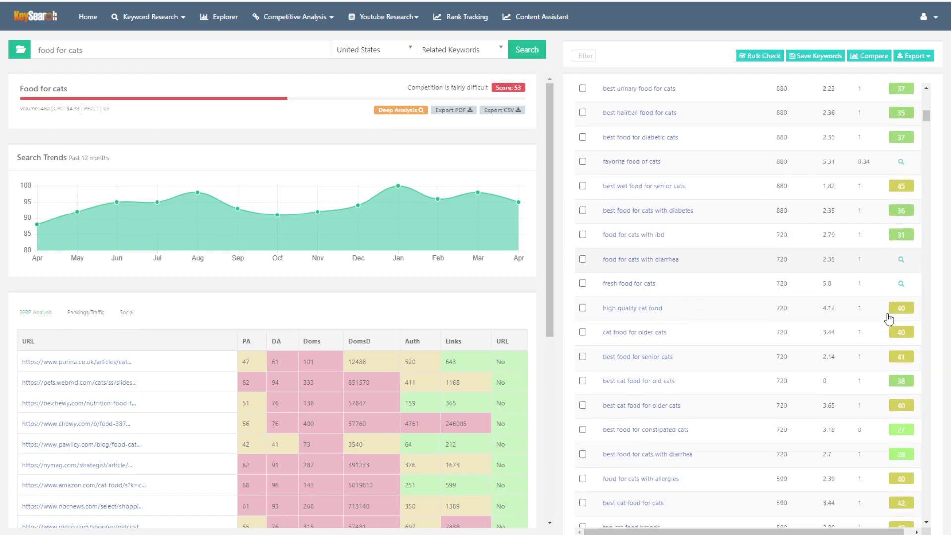
scroll(888, 319, down, 5)
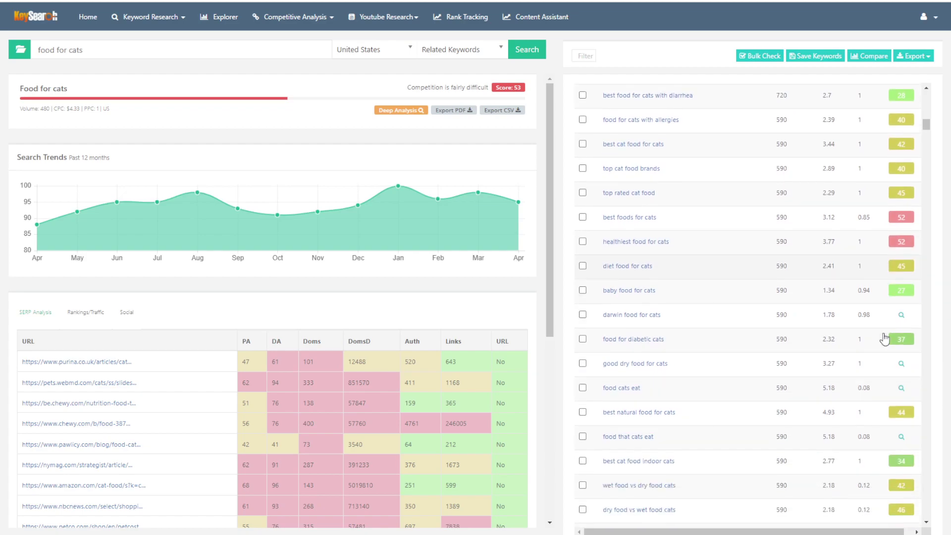
scroll(899, 322, up, 4)
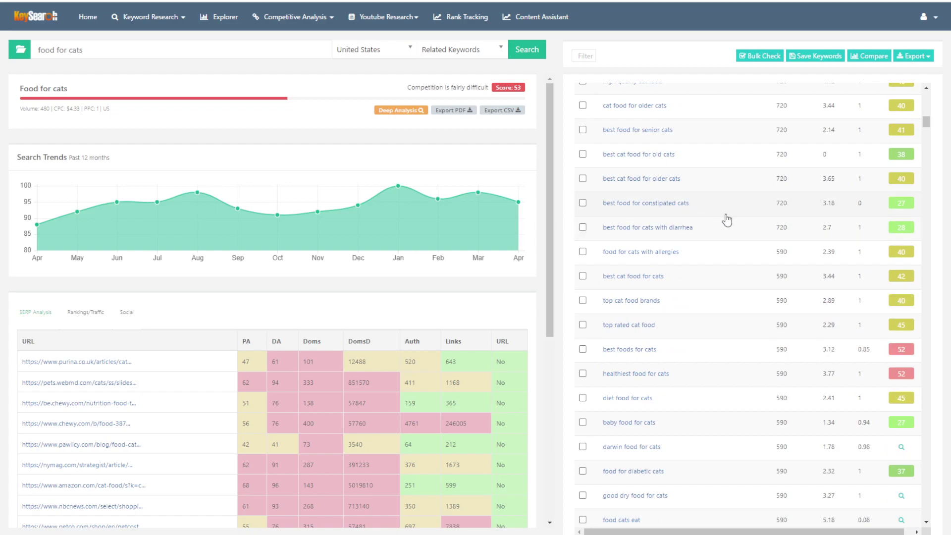
scroll(726, 216, up, 10)
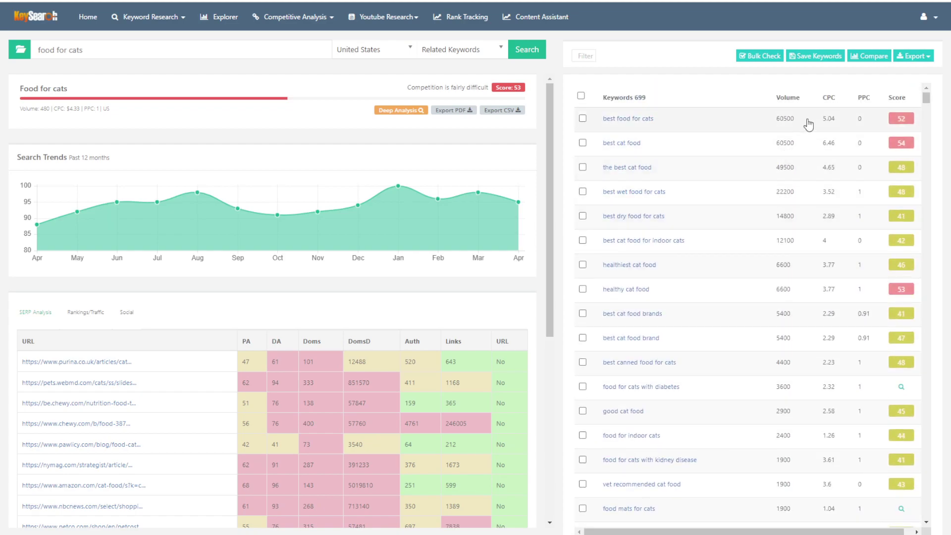
click(835, 102)
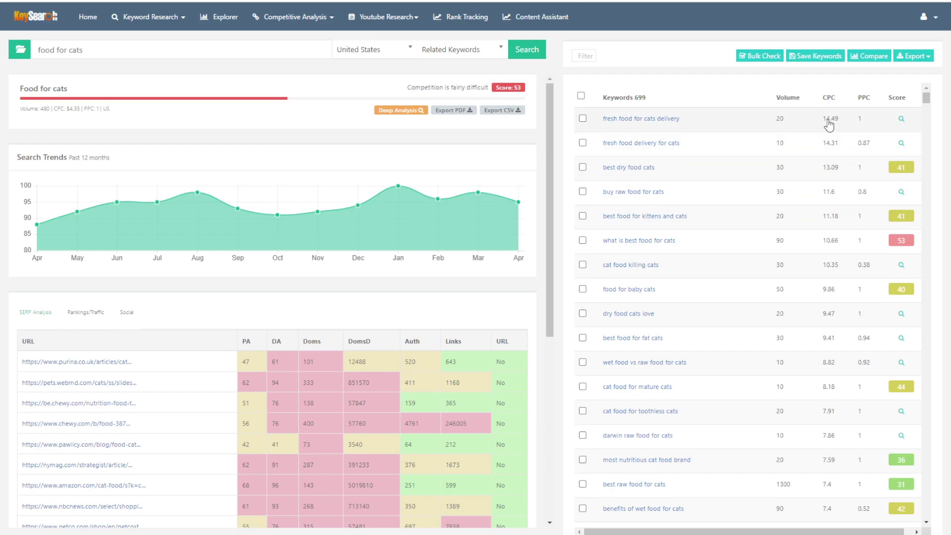
drag(821, 122, 841, 123)
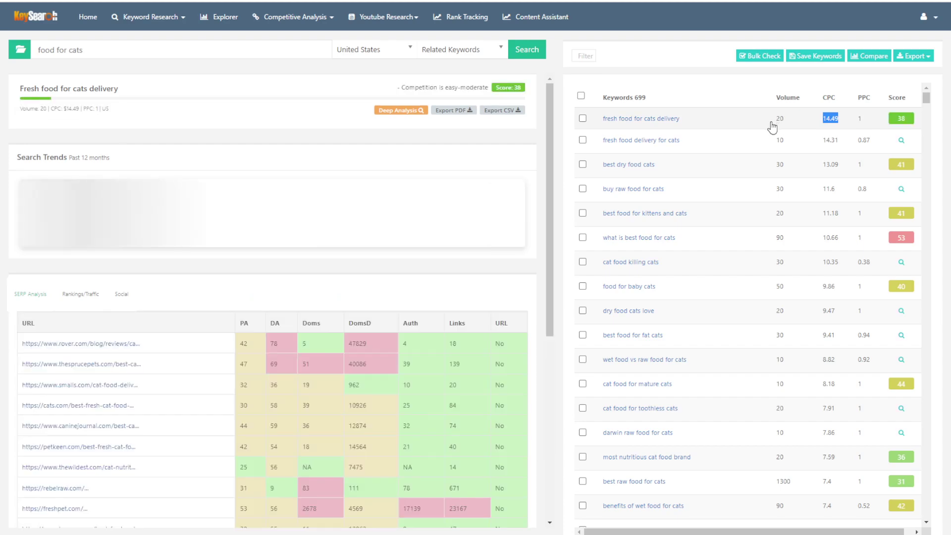
- Load the analysis of "best raw food for cats" and look further through the CPC-sorted keyword list
scroll(774, 433, down, 1)
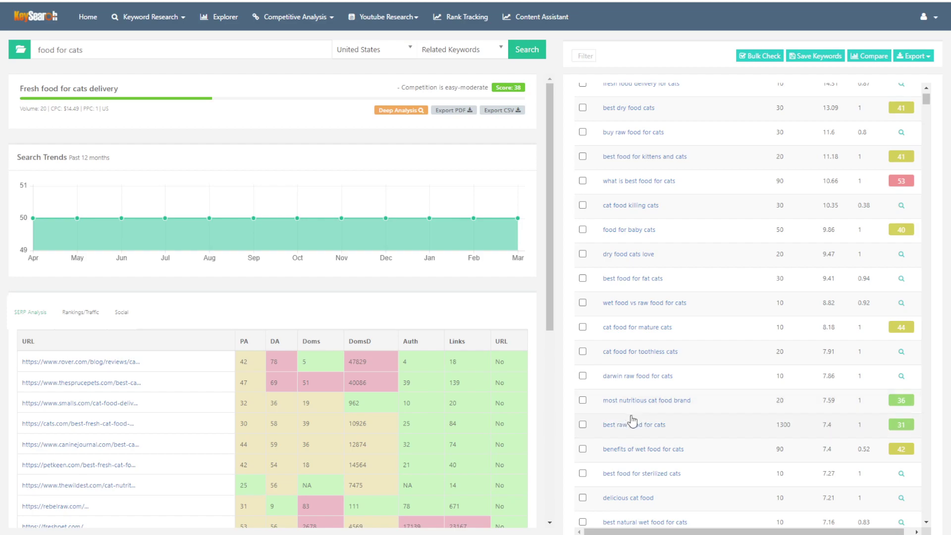
double_click(834, 427)
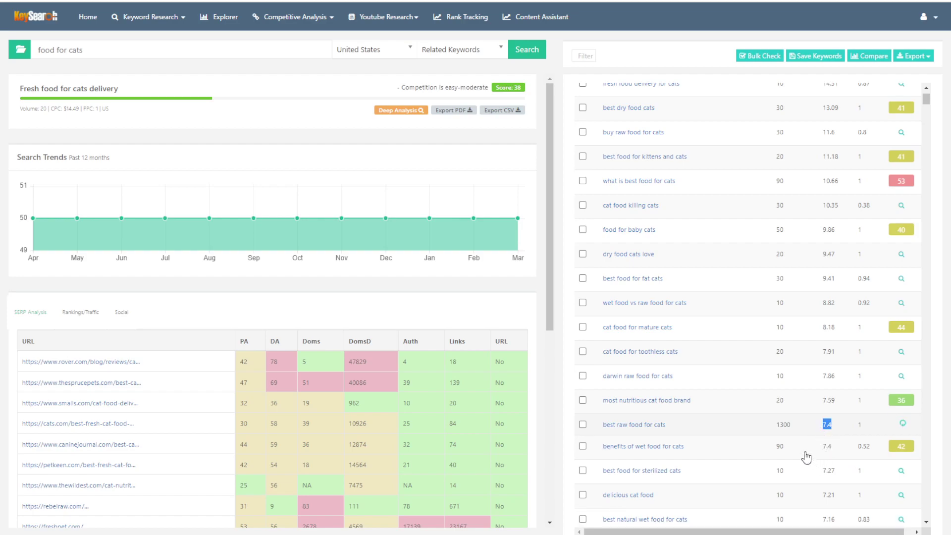
scroll(725, 430, down, 7)
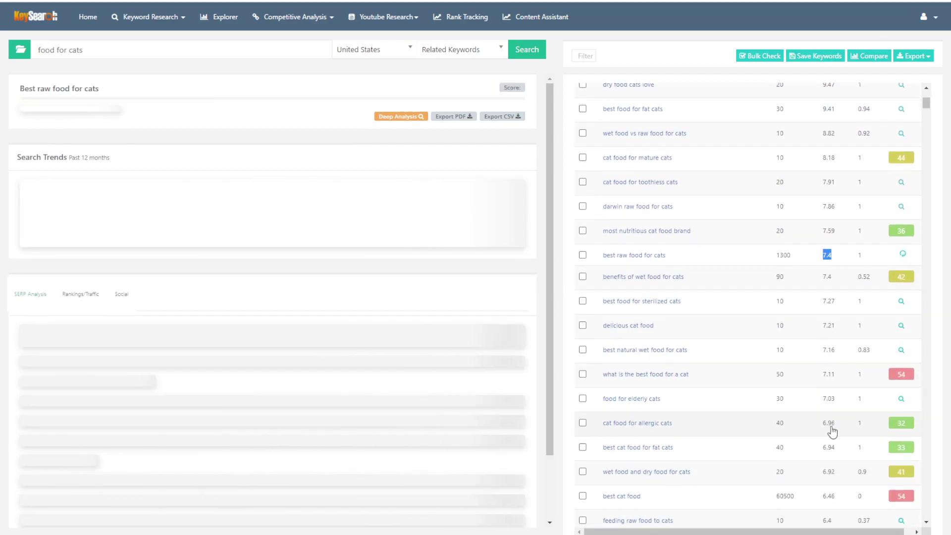
scroll(820, 390, down, 15)
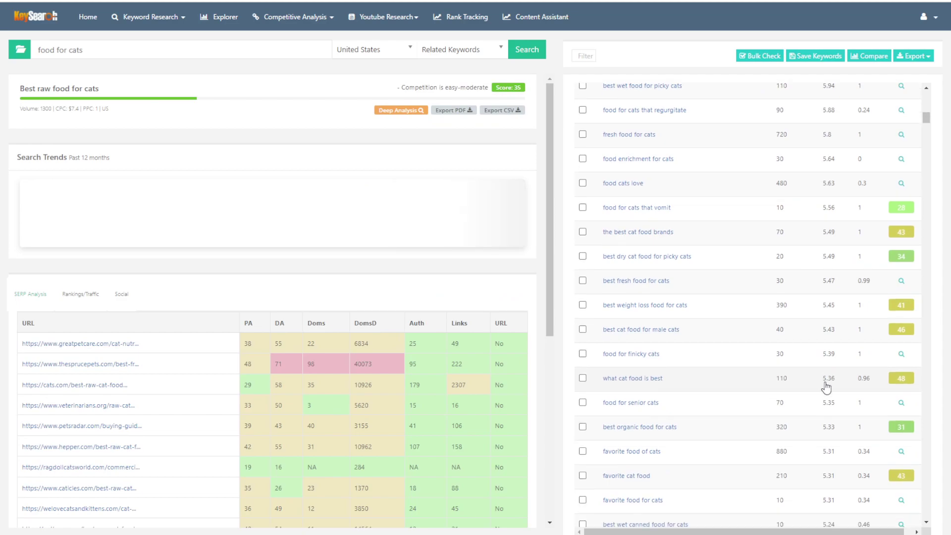
drag(926, 126, 900, 104)
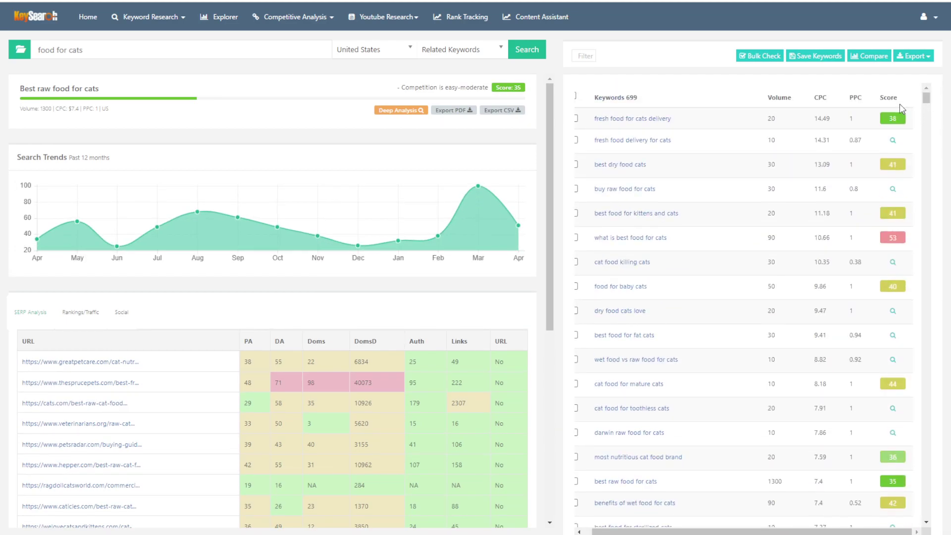
- Sort the keyword list by highest PPC and again by lowest score, and load the analysis of "best dry food for siamese cats"
click(856, 98)
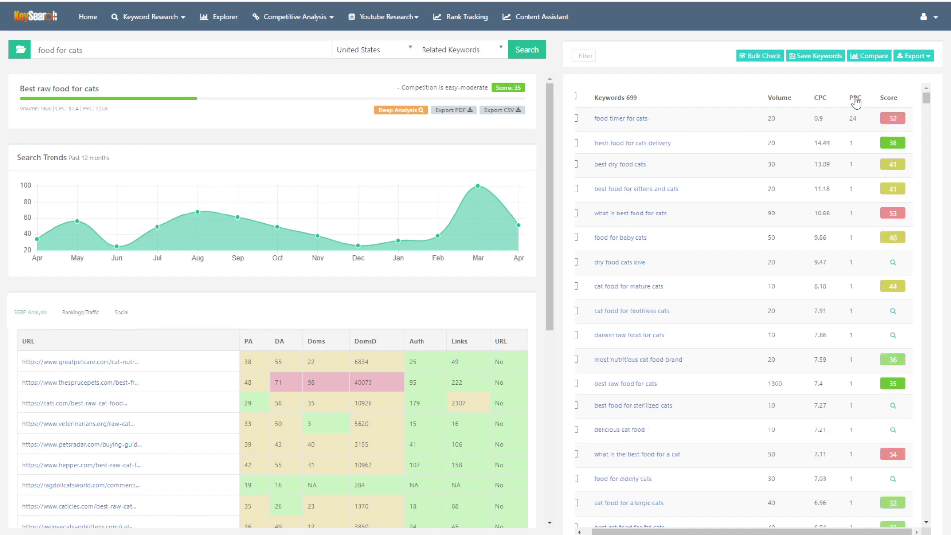
click(891, 98)
click(894, 97)
click(893, 97)
click(893, 97)
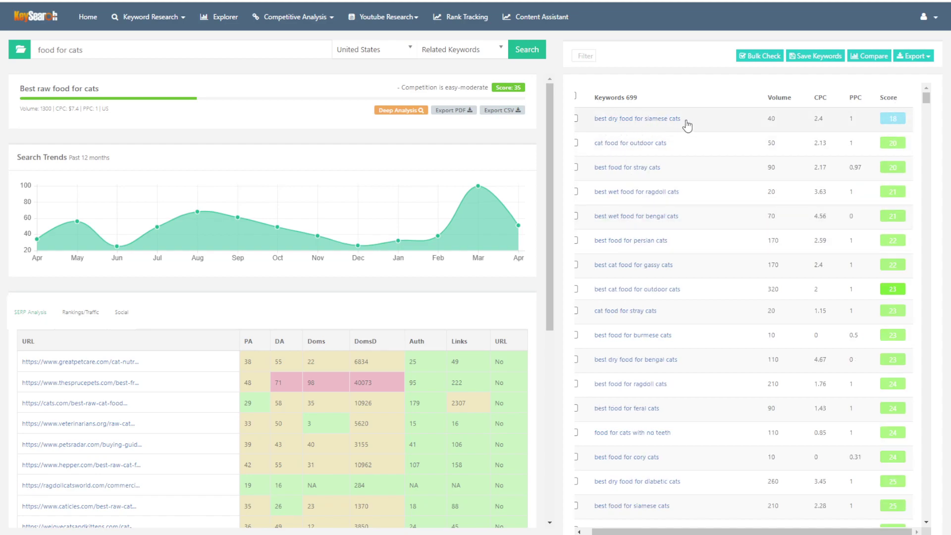
drag(688, 124, 595, 127)
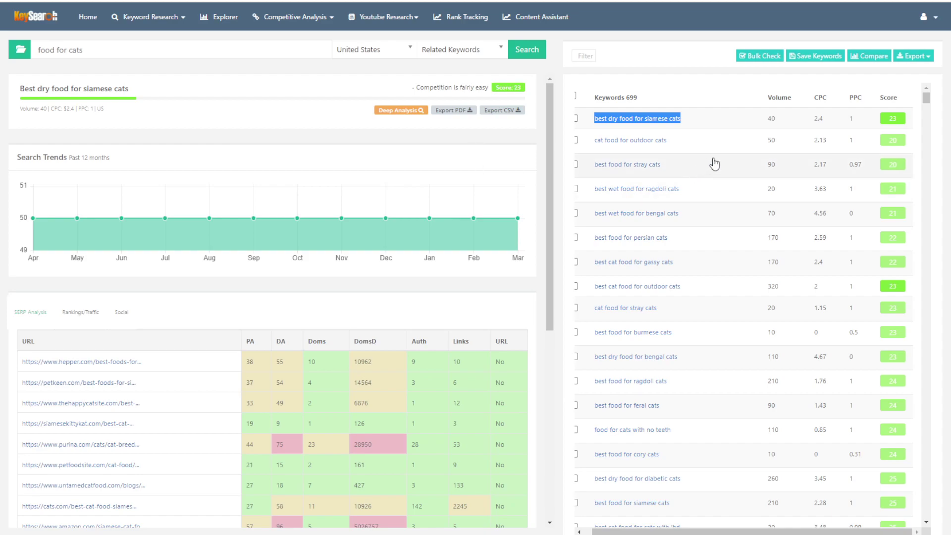
- Sort the keyword list by lowest volume and load the analysis of "best food for burmese cats"
click(785, 103)
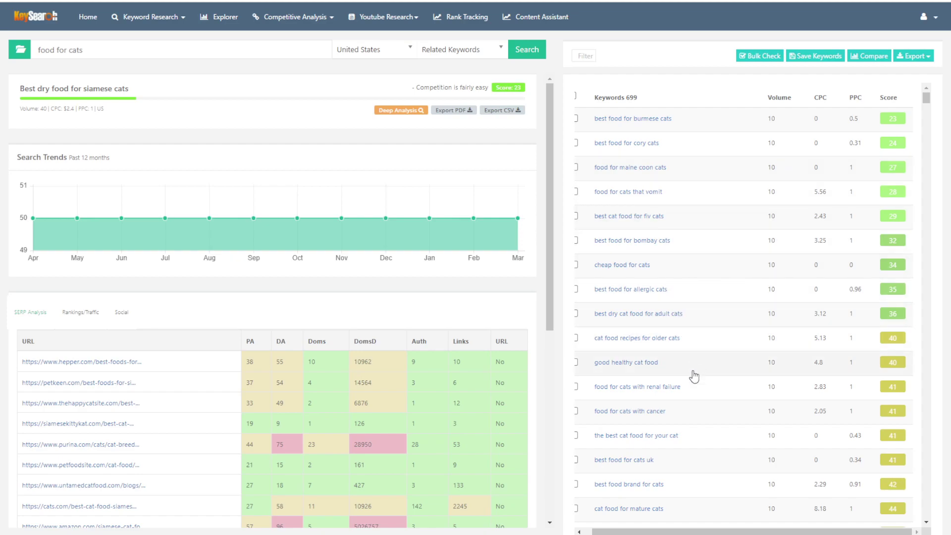
drag(678, 512, 625, 114)
click(664, 91)
click(782, 123)
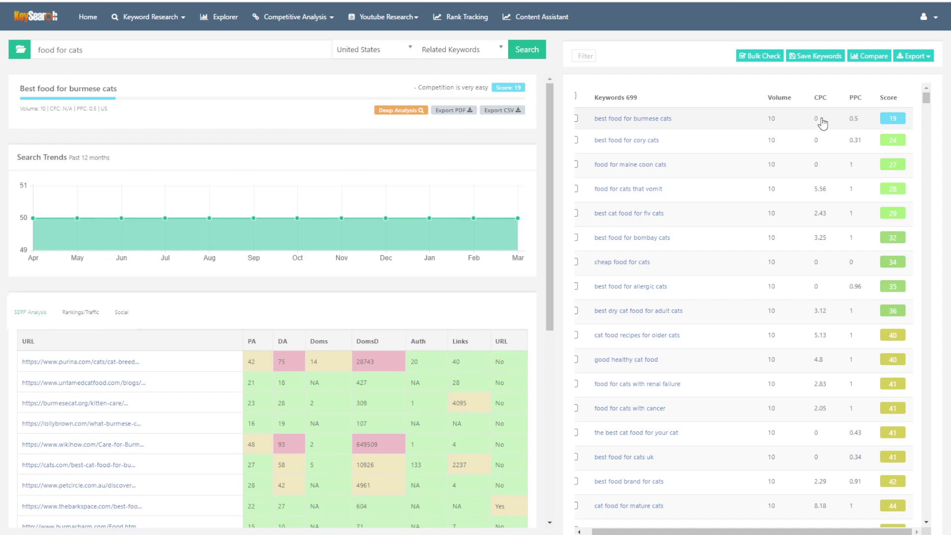
- Review the SERP analysis of "best food for burmese cats" and search its suggested keyword "burmese kitten care"
scroll(193, 303, down, 2)
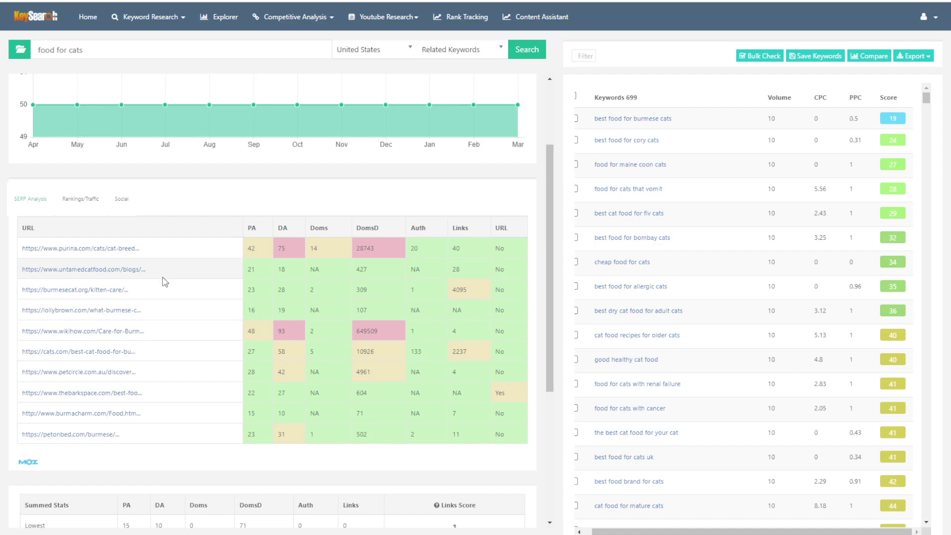
scroll(237, 209, down, 5)
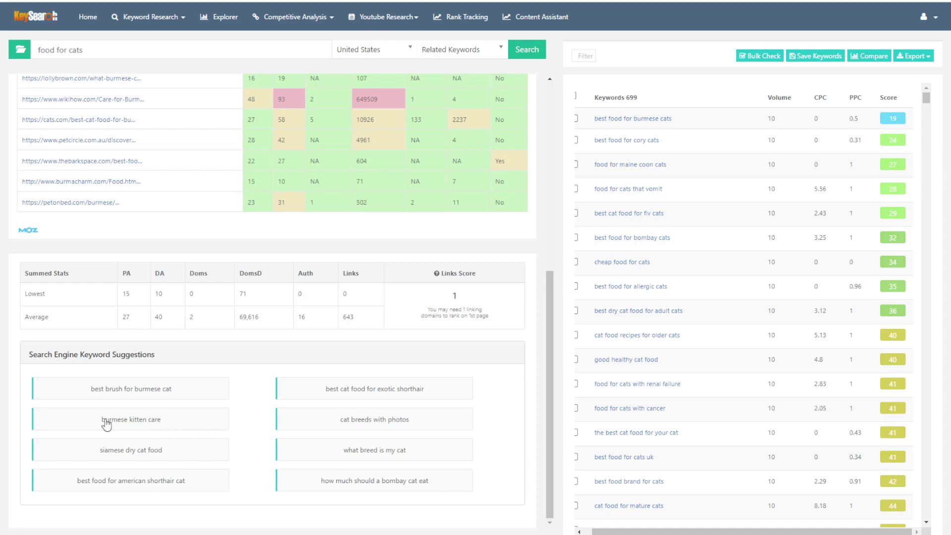
click(132, 420)
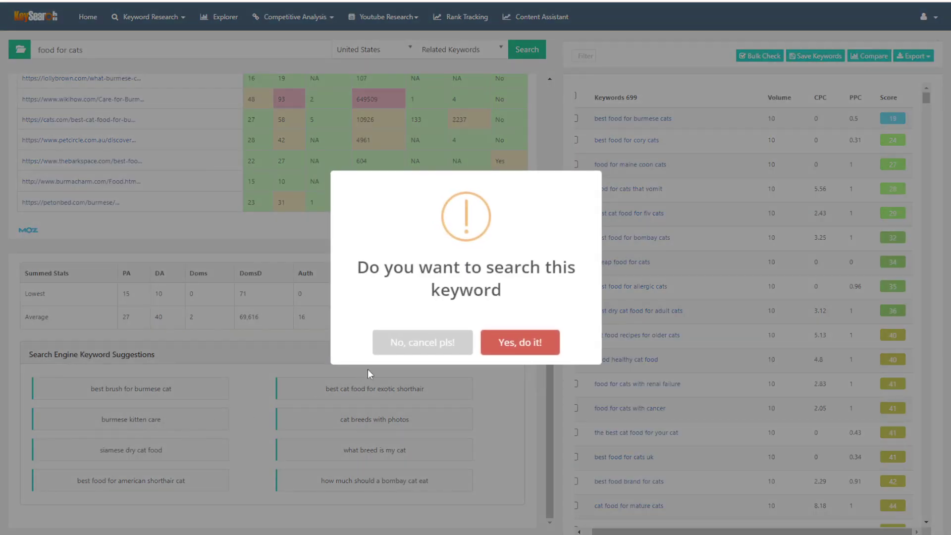
click(512, 350)
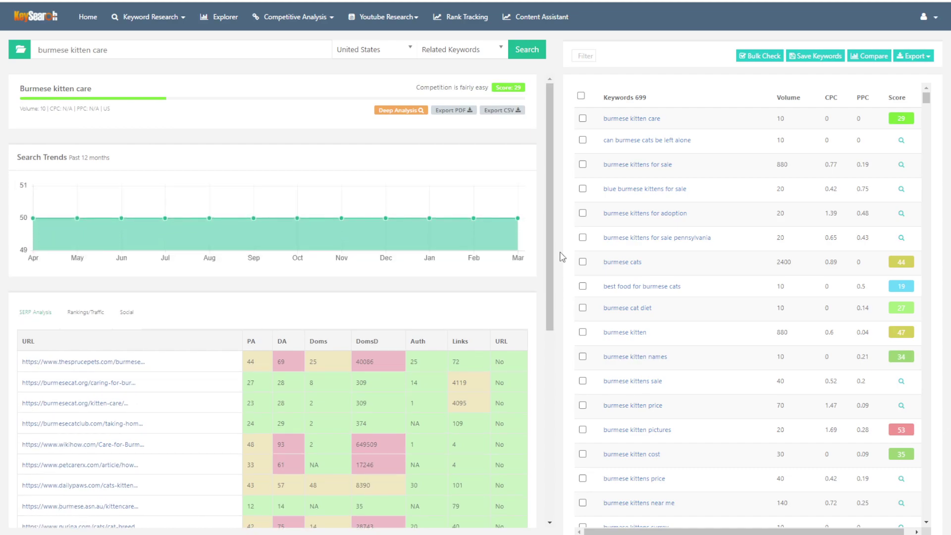
- Examine the search trends, SERP analysis, summed stats, links score and search engine keyword suggestions for "burmese kitten care"
scroll(520, 263, down, 5)
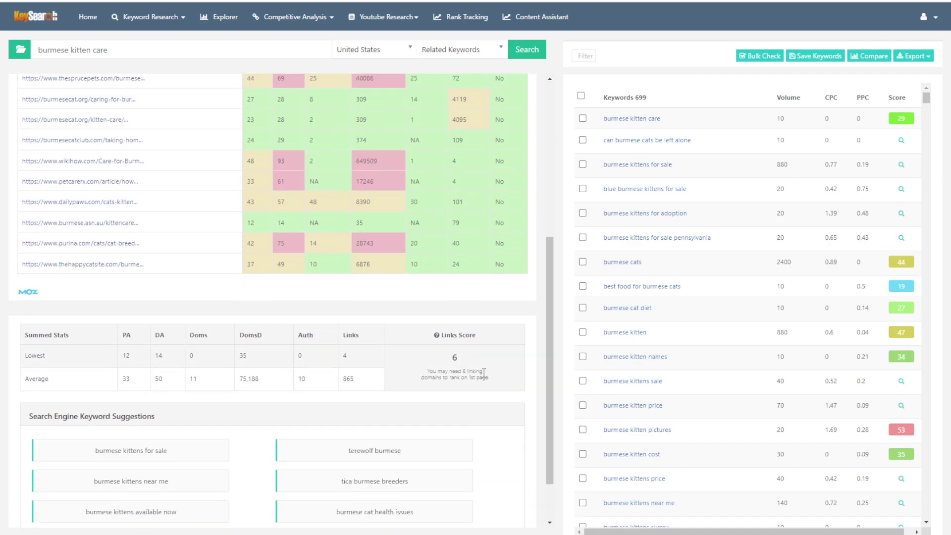
scroll(258, 424, up, 3)
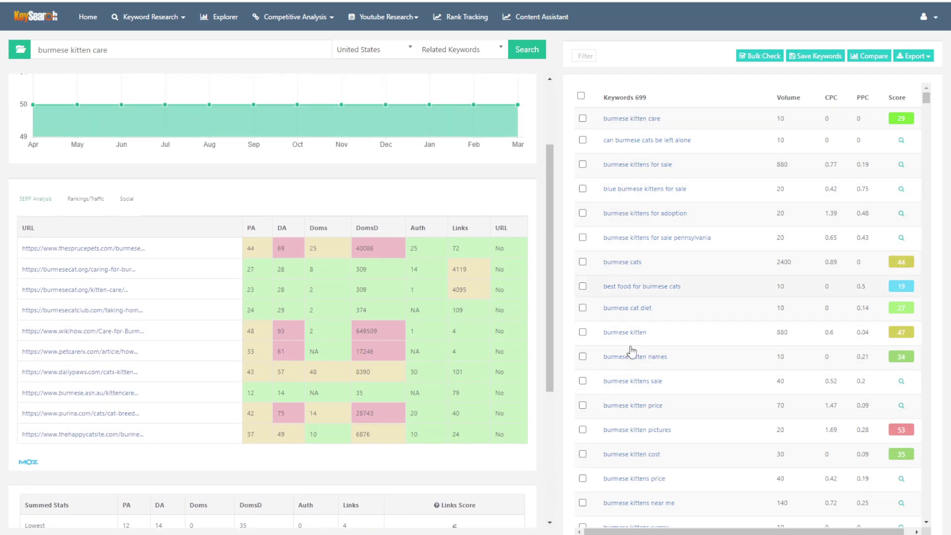
scroll(290, 228, down, 5)
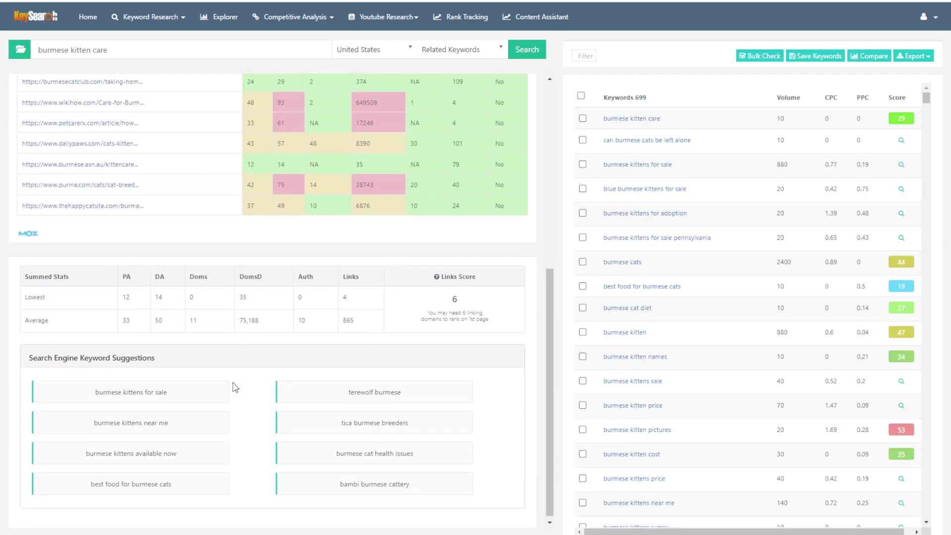
scroll(389, 376, up, 5)
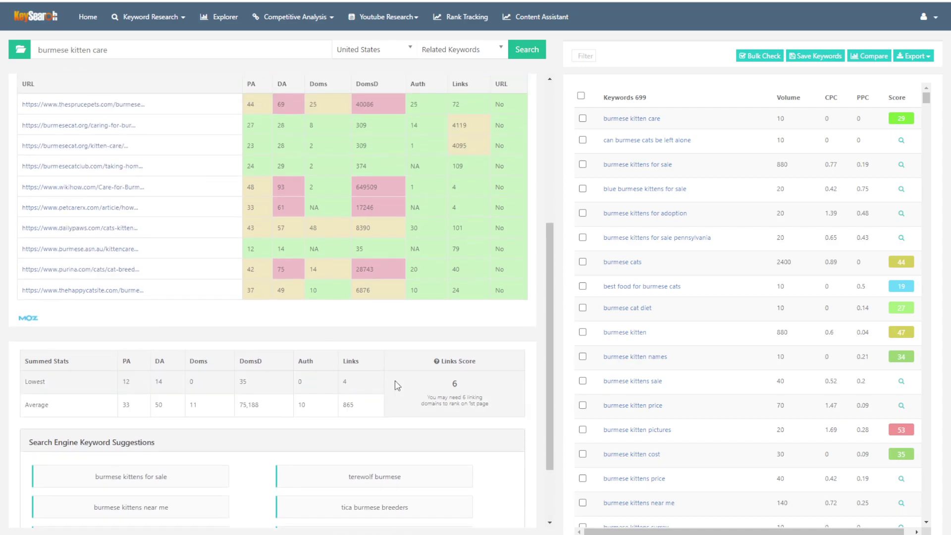
scroll(539, 406, up, 3)
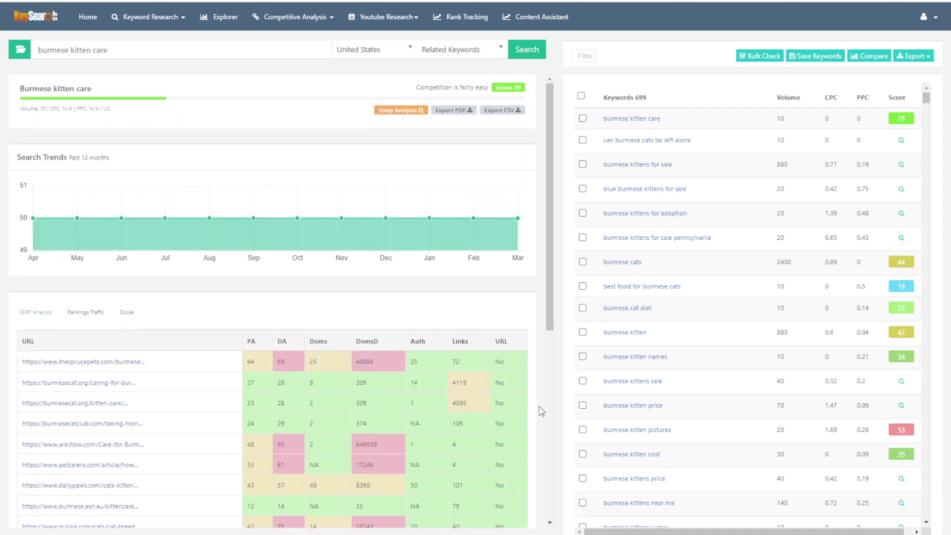
scroll(545, 343, down, 5)
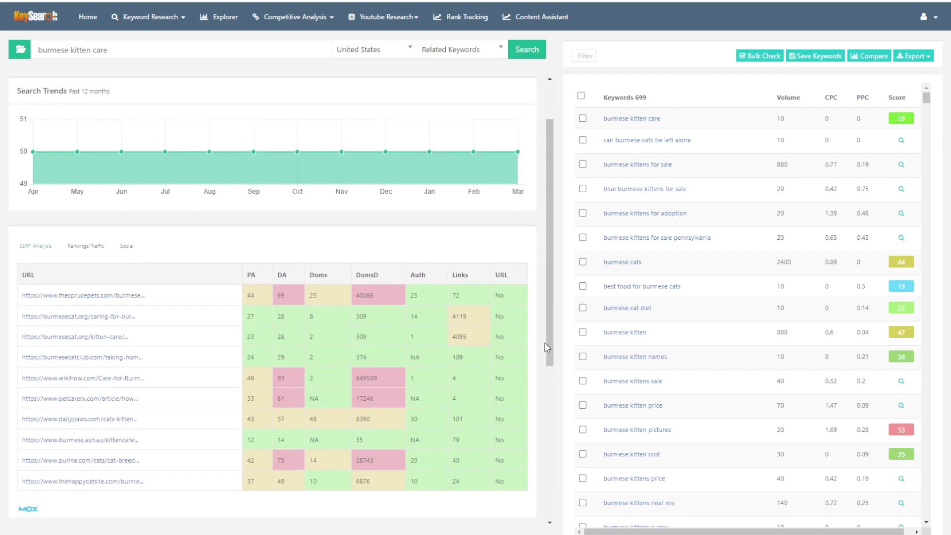
scroll(541, 363, up, 5)
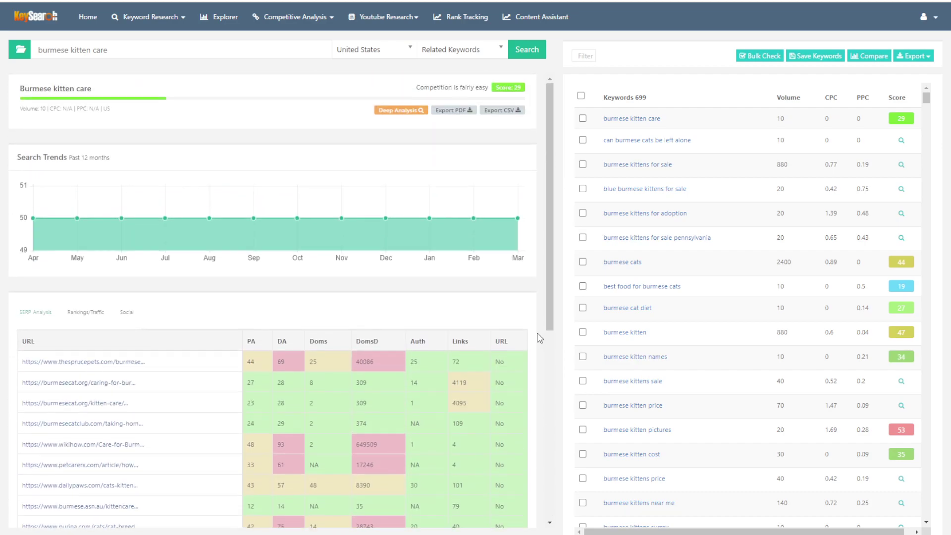